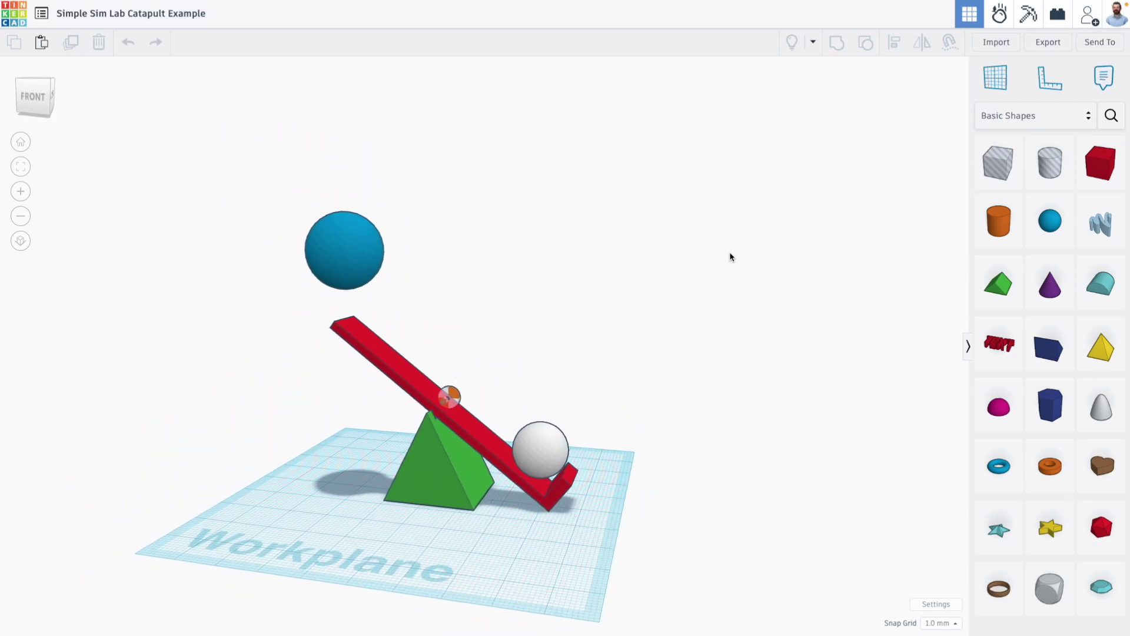
Open the catapult design in Sim Lab, run its simulation to view the motion paths, and reset the scene
click(999, 18)
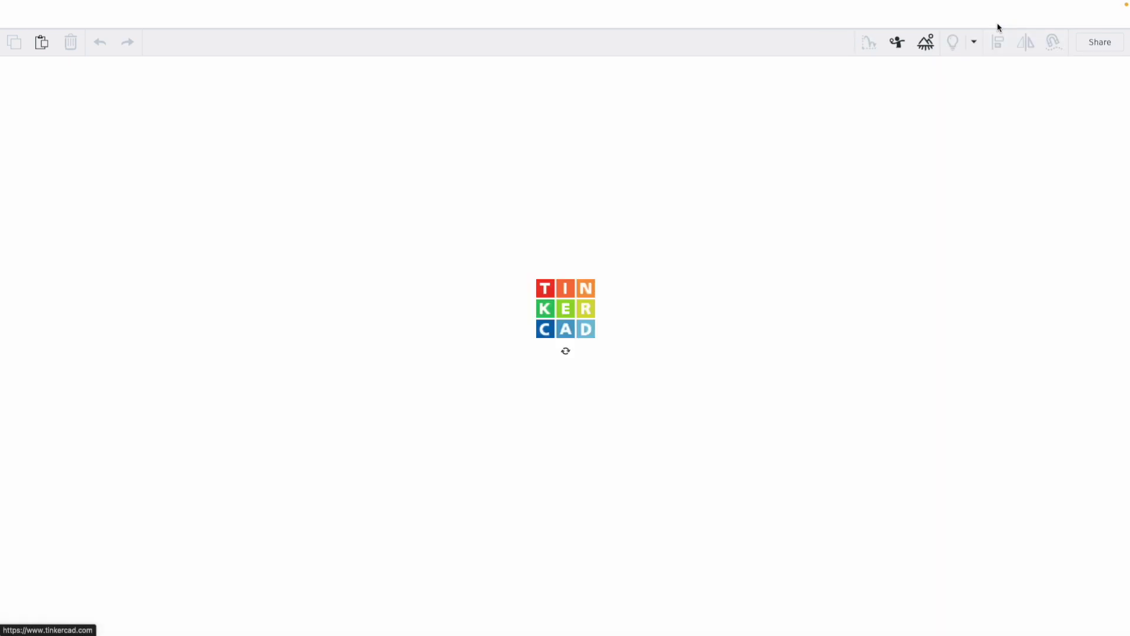
right_drag(651, 322, 448, 384)
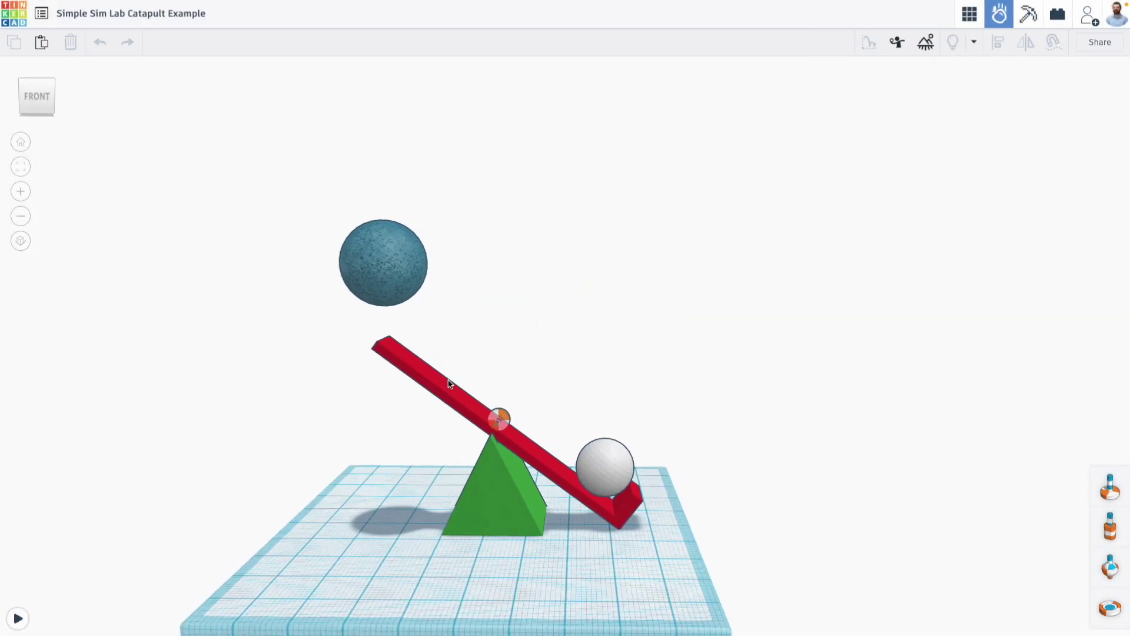
click(17, 618)
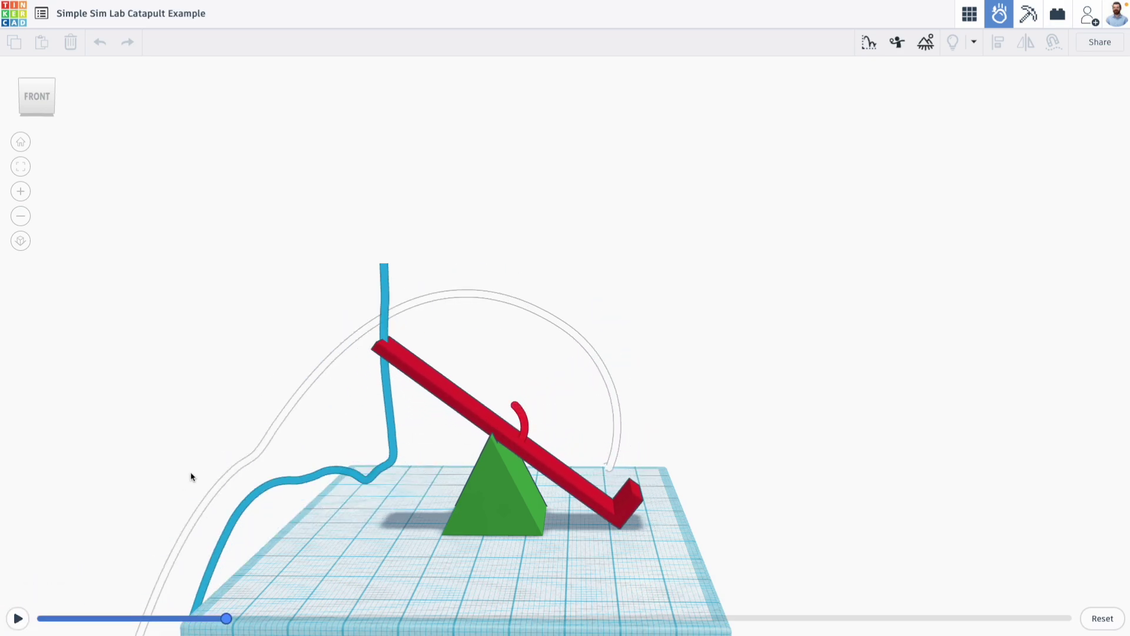
right_drag(599, 436, 914, 527)
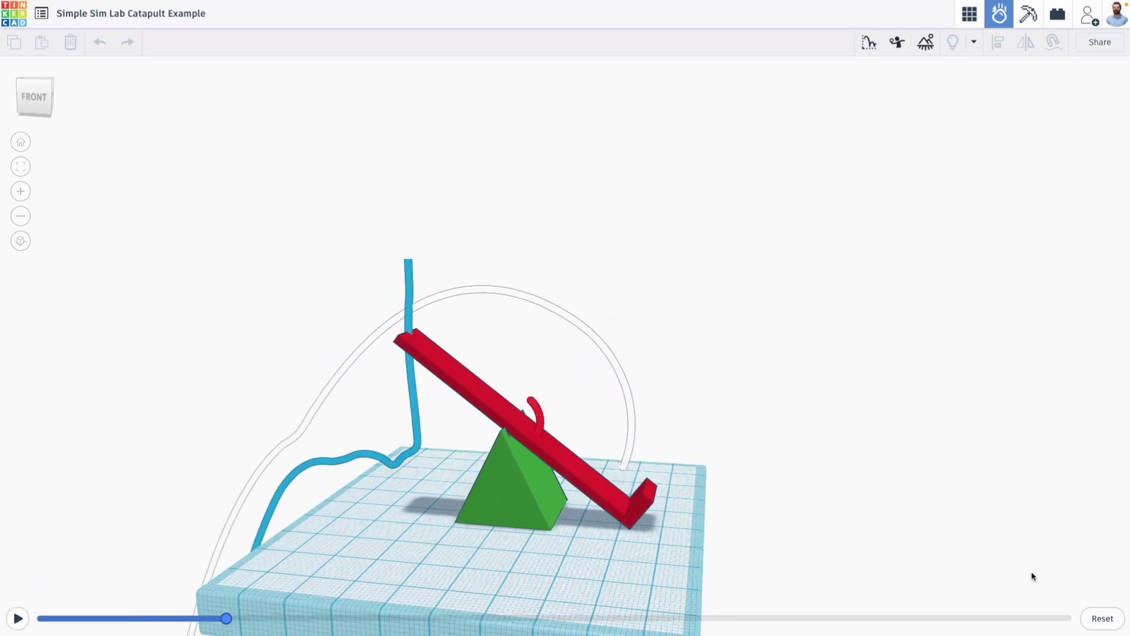
click(1103, 618)
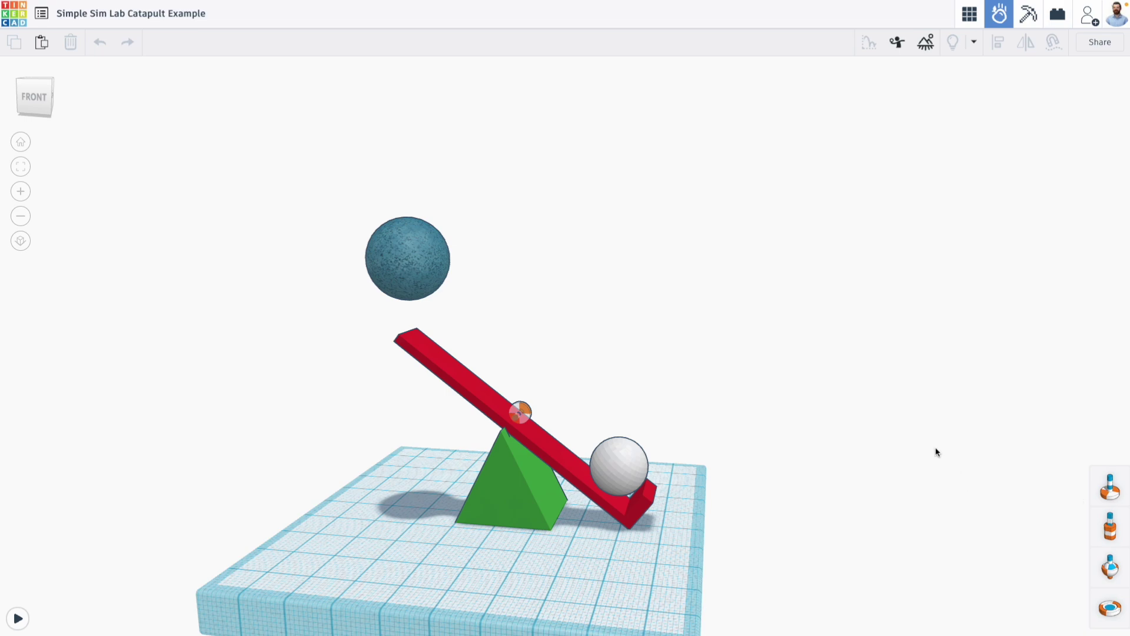
right_drag(936, 451, 664, 446)
scroll(617, 429, up, 5)
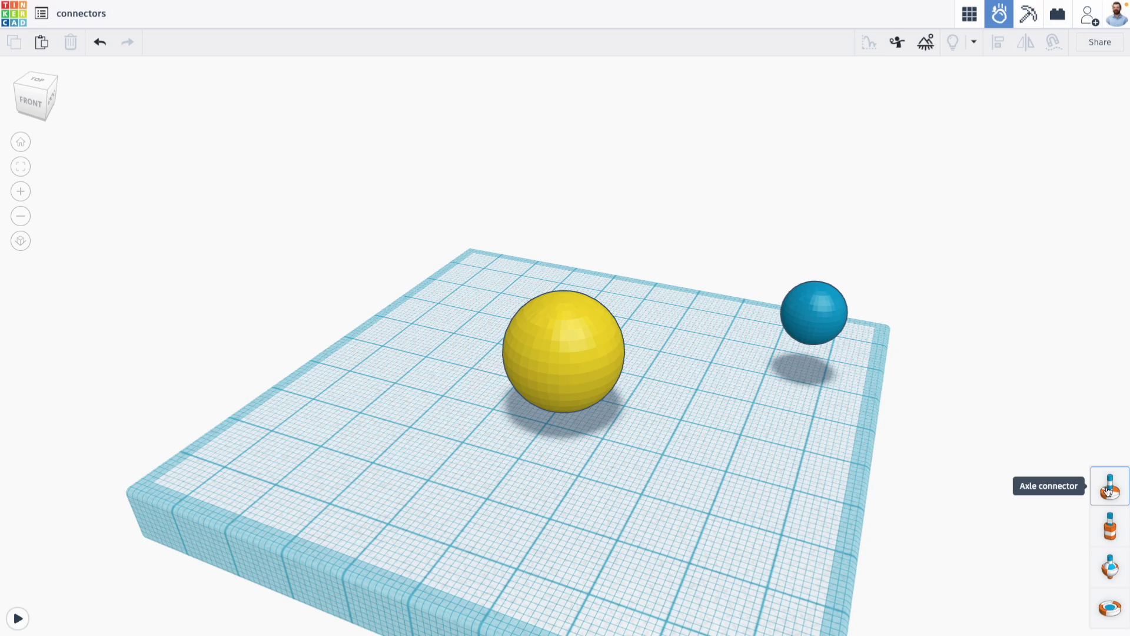
Make the yellow sphere a static object instead of a dynamic one
mouse_move(861, 431)
right_down()
mouse_move(765, 388)
mouse_move(866, 378)
mouse_move(866, 428)
right_up()
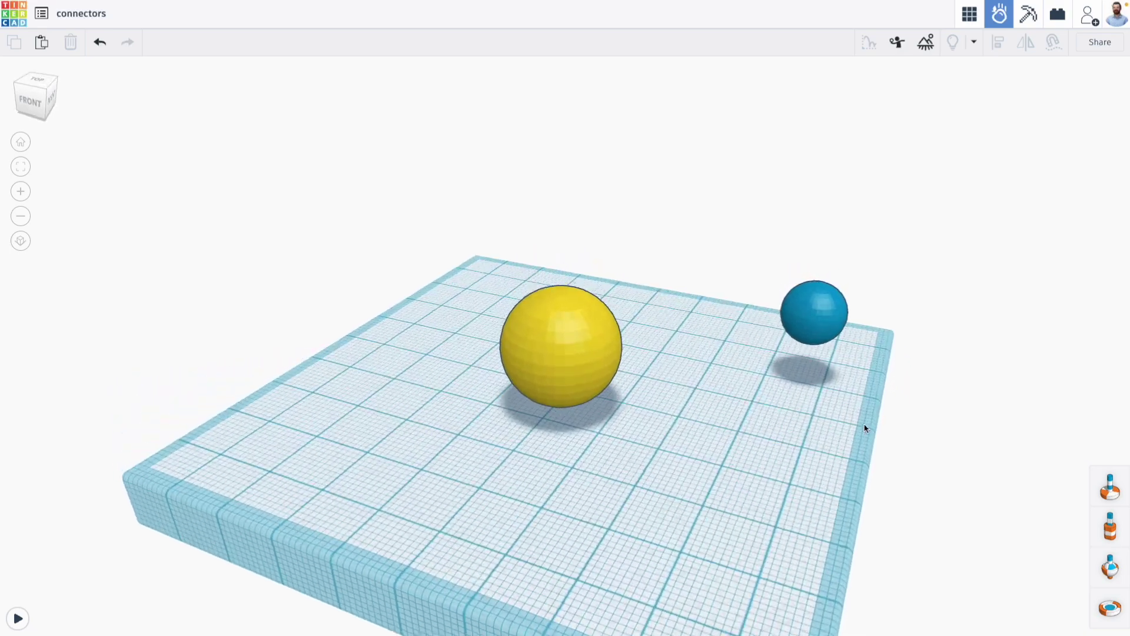
click(560, 351)
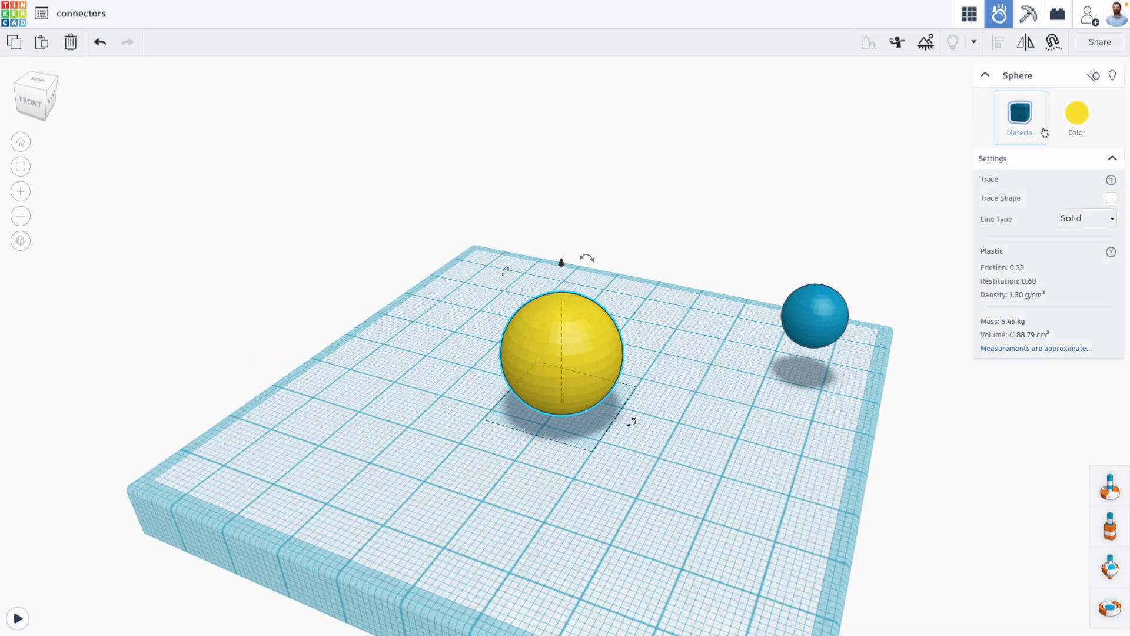
click(1094, 76)
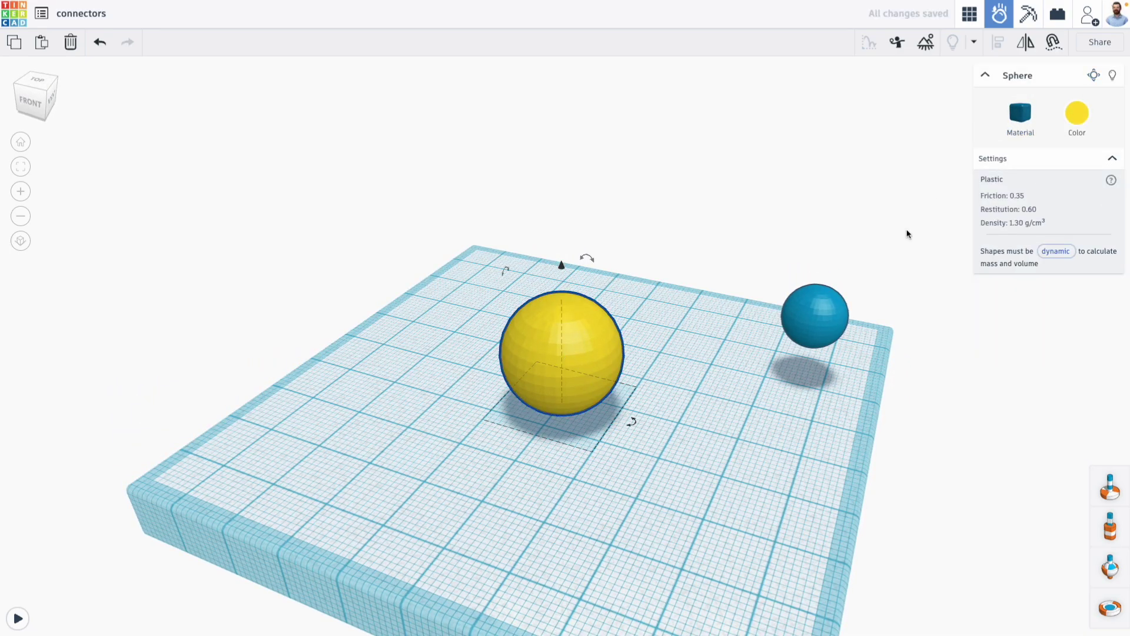
click(710, 418)
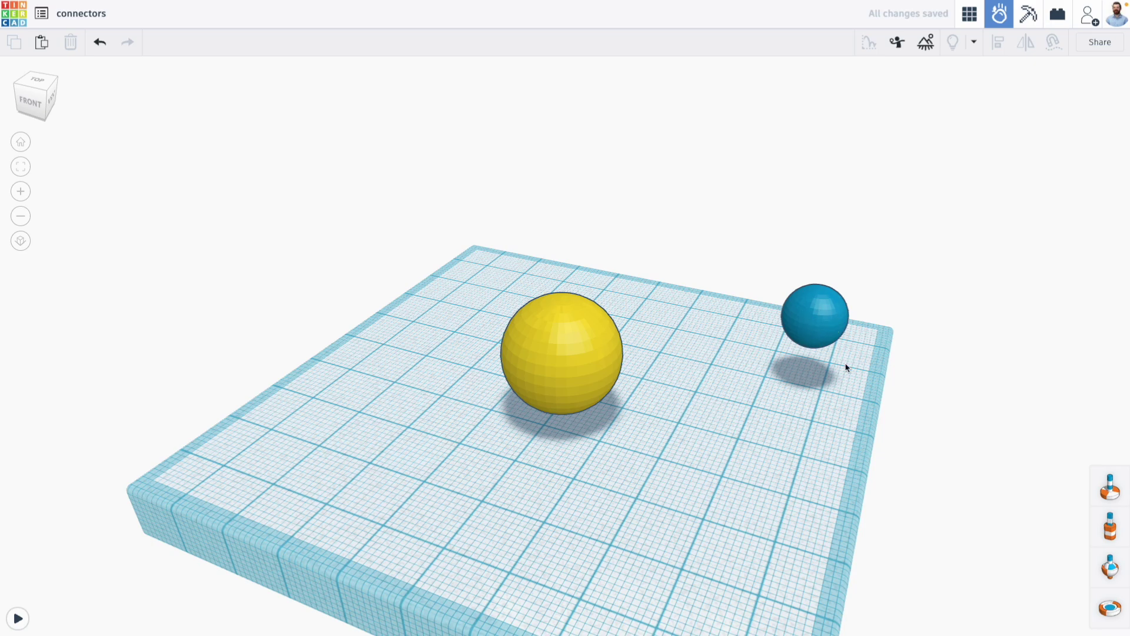
Place an axle connector on the surface of the yellow sphere
right_drag(715, 419, 797, 427)
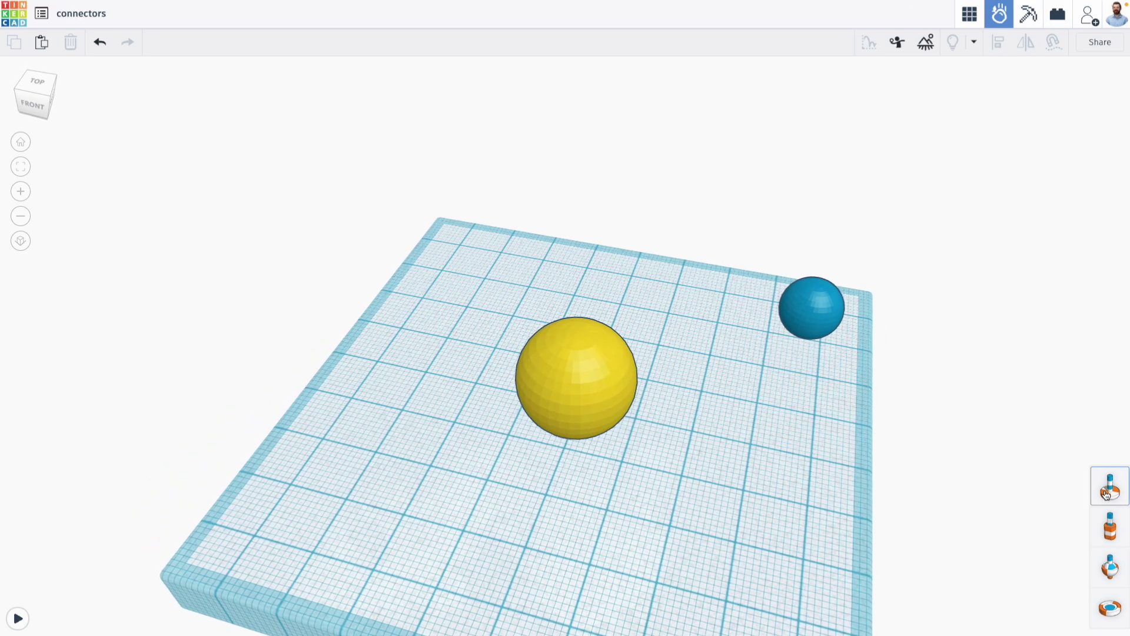
drag(1110, 486, 539, 433)
click(573, 376)
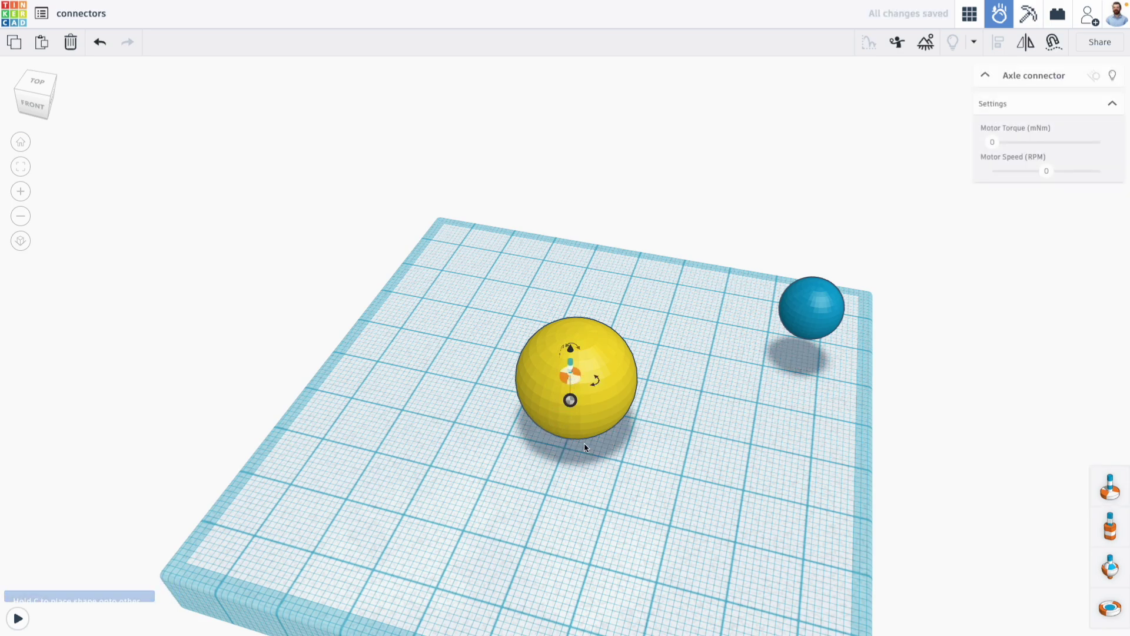
Align the axle connector with the centre of the yellow sphere in both horizontal directions
right_drag(584, 443, 592, 456)
drag(520, 337, 660, 524)
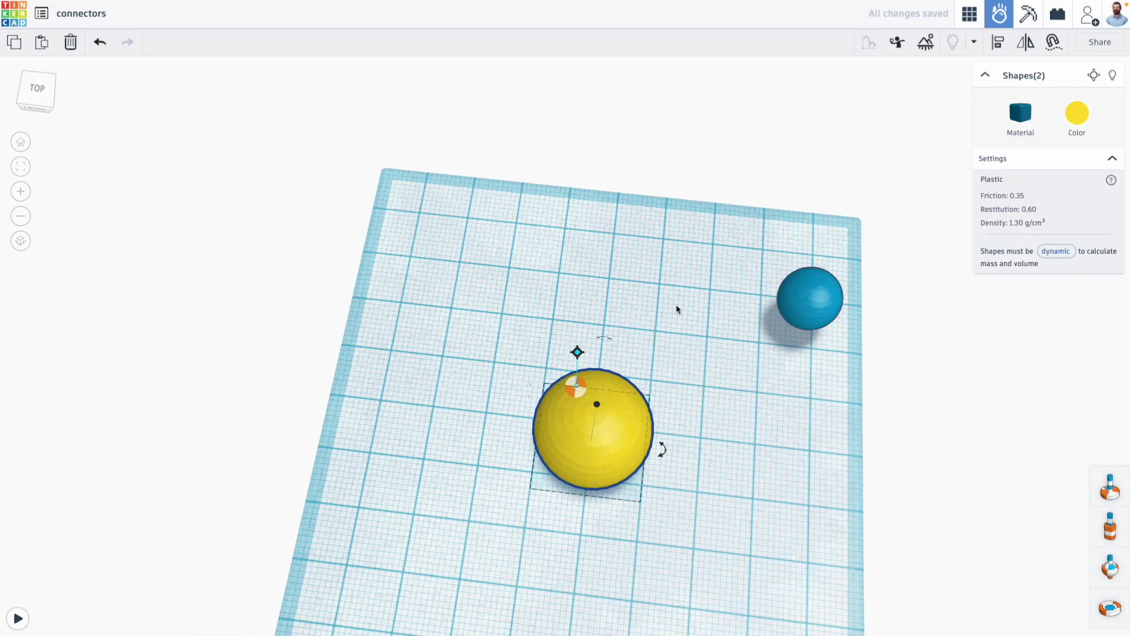
click(1001, 47)
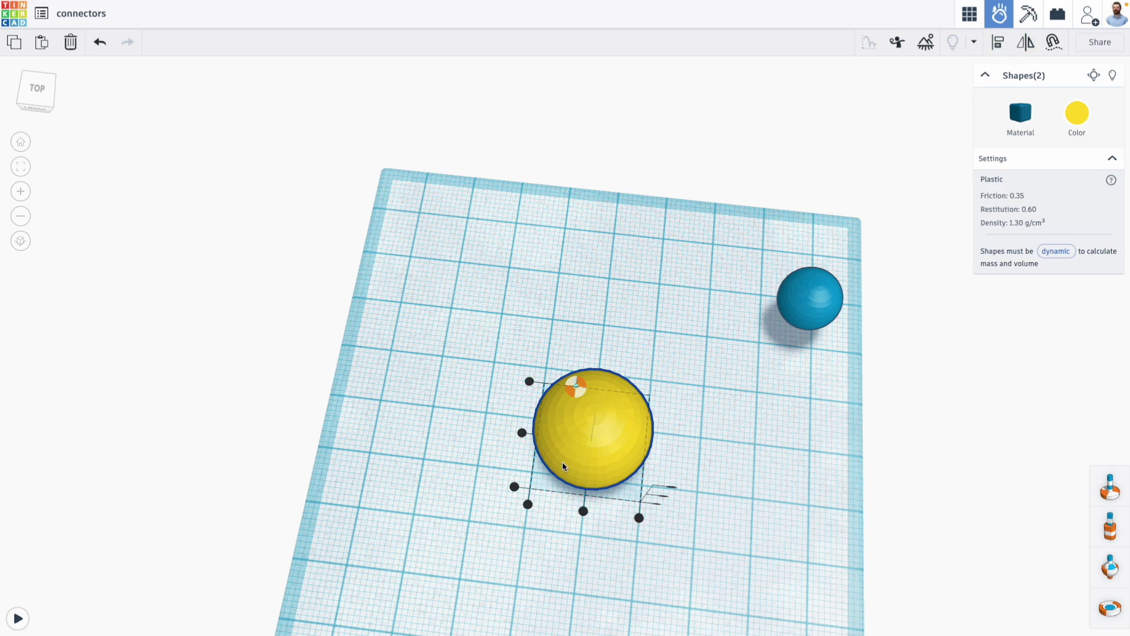
click(522, 433)
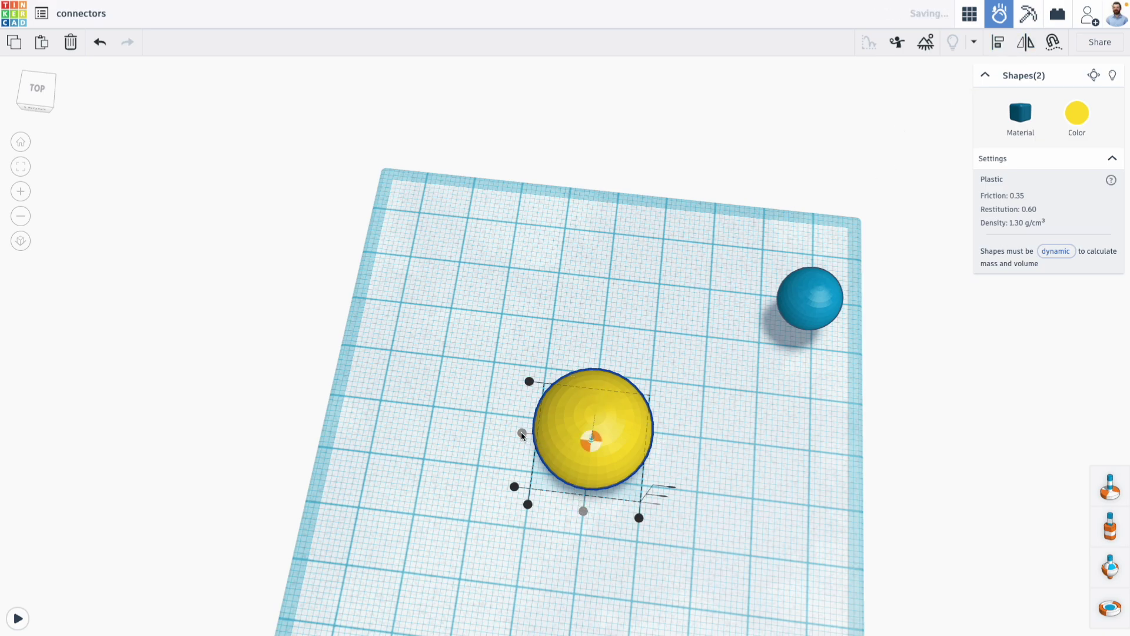
click(767, 465)
Try swinging the axle connector's axis out to the side of the yellow sphere, and undo the change
right_drag(767, 465, 596, 342)
click(526, 375)
drag(516, 269, 593, 322)
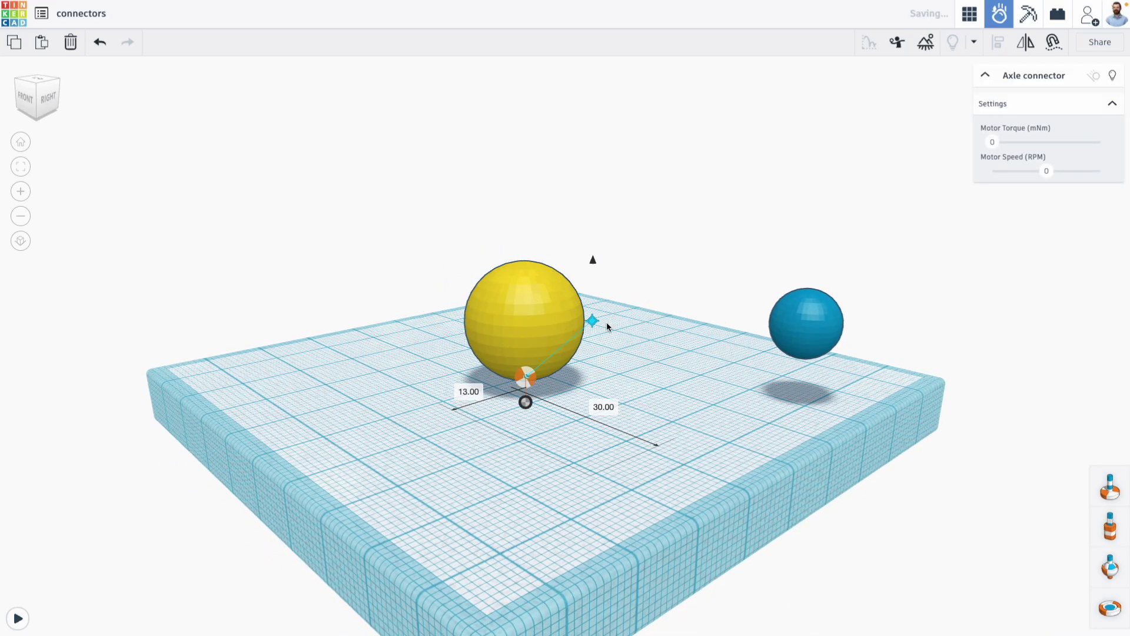
key(ctrl+z)
click(563, 409)
Link the axle connector's orange end to the yellow sphere and its blue end to the blue sphere
click(526, 376)
drag(526, 402, 560, 386)
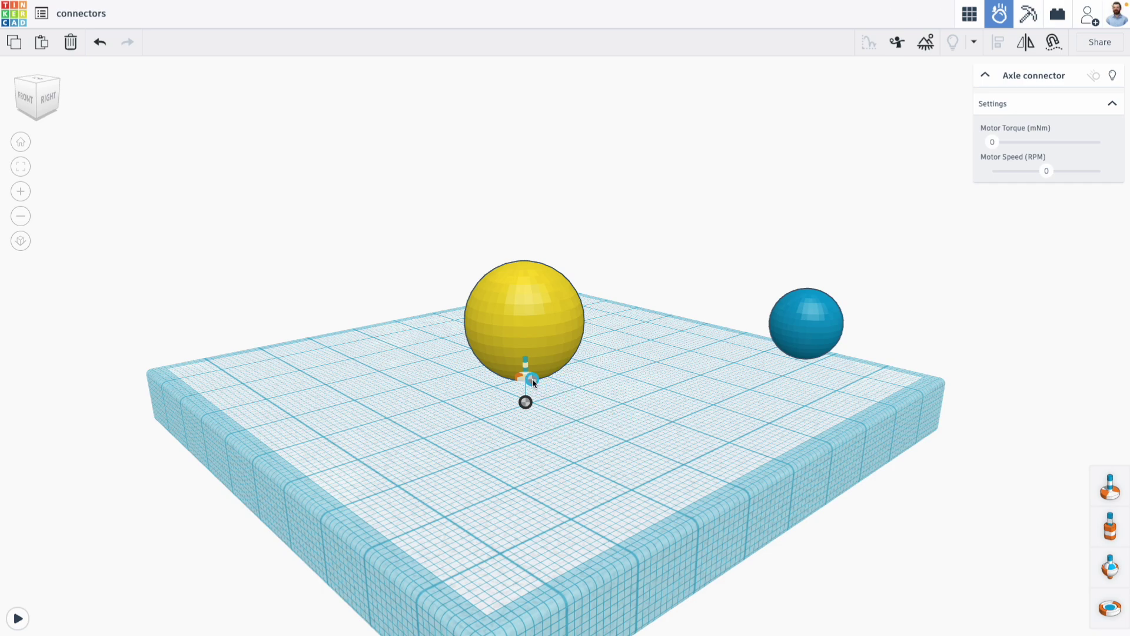
drag(532, 379, 535, 302)
drag(527, 408, 554, 408)
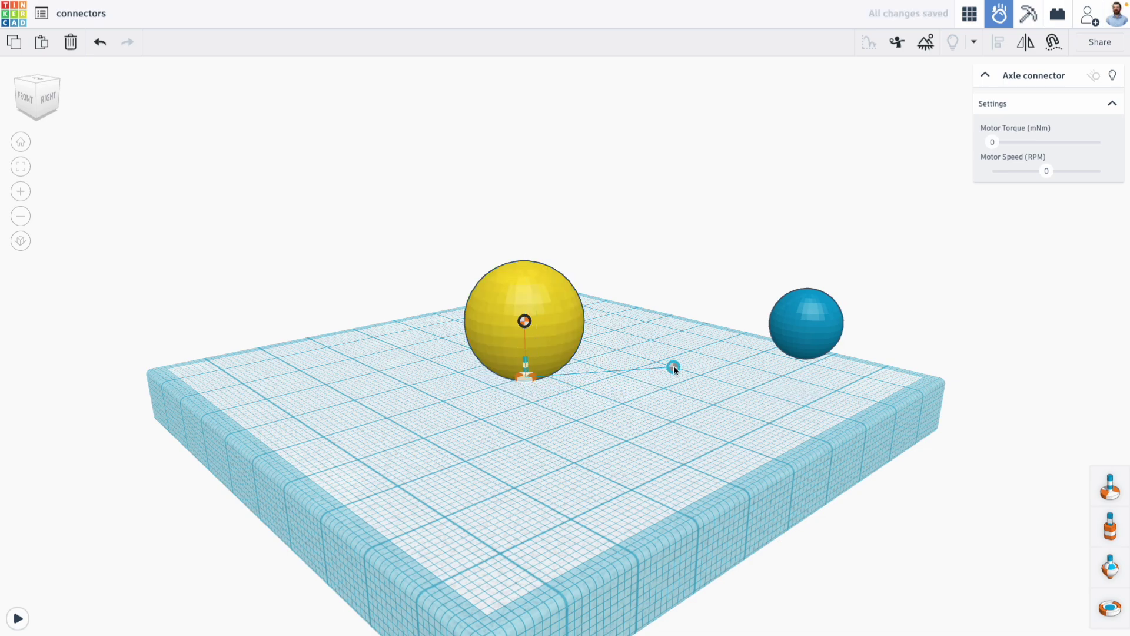
drag(707, 334, 795, 322)
Run the simulation, examine the blue sphere's motion around the yellow sphere from several angles, and reset the scene
right_drag(674, 391, 535, 421)
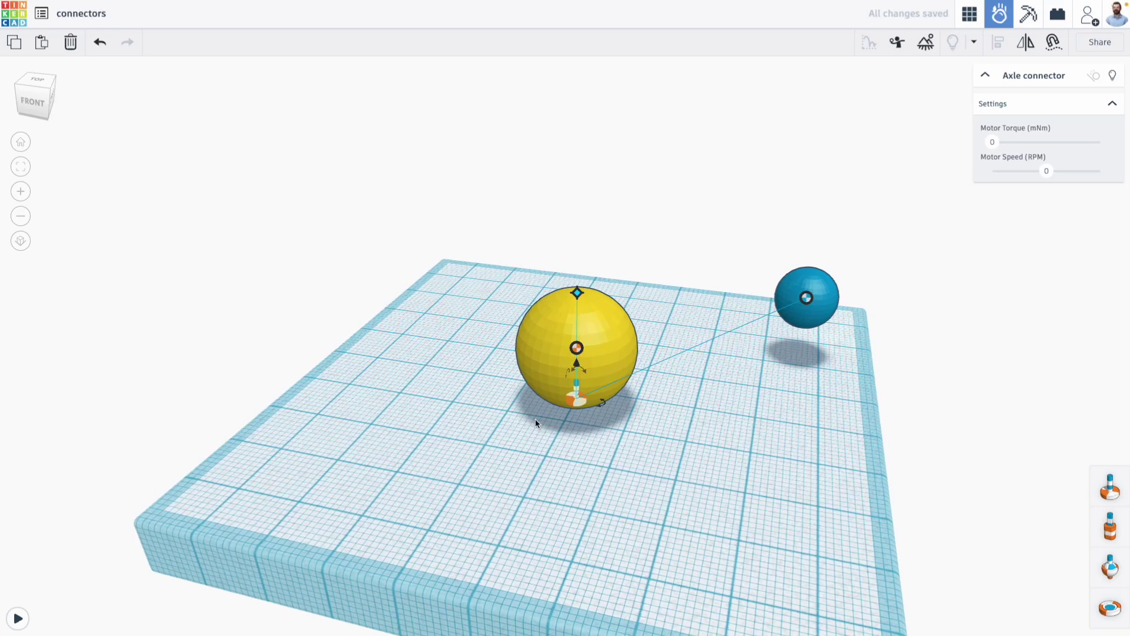
click(18, 618)
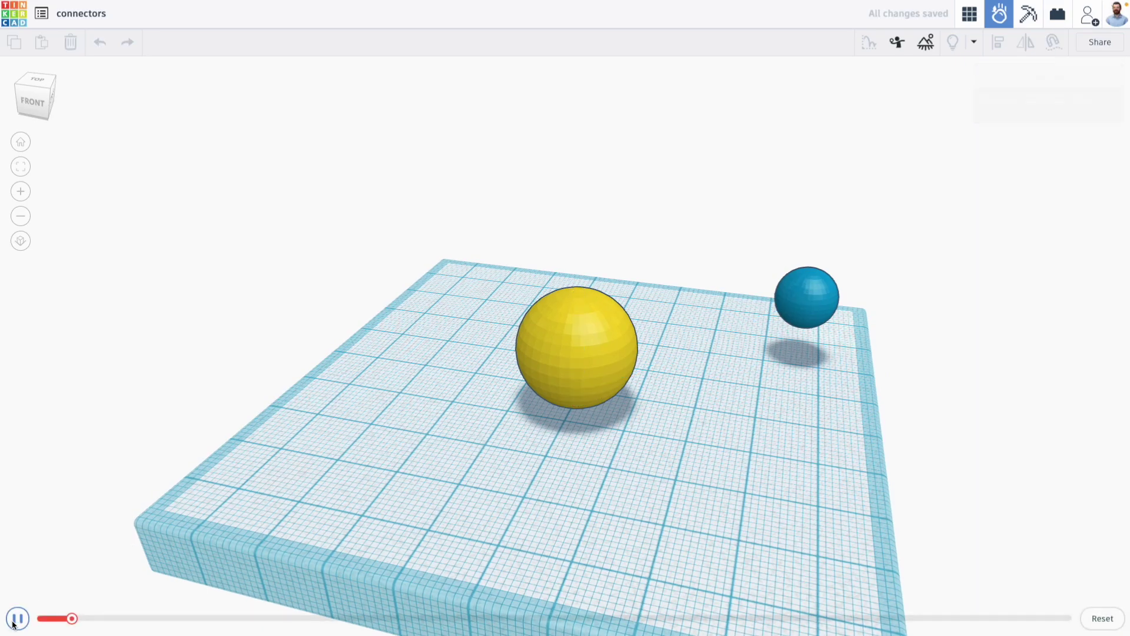
scroll(852, 321, up, 5)
scroll(482, 356, down, 2)
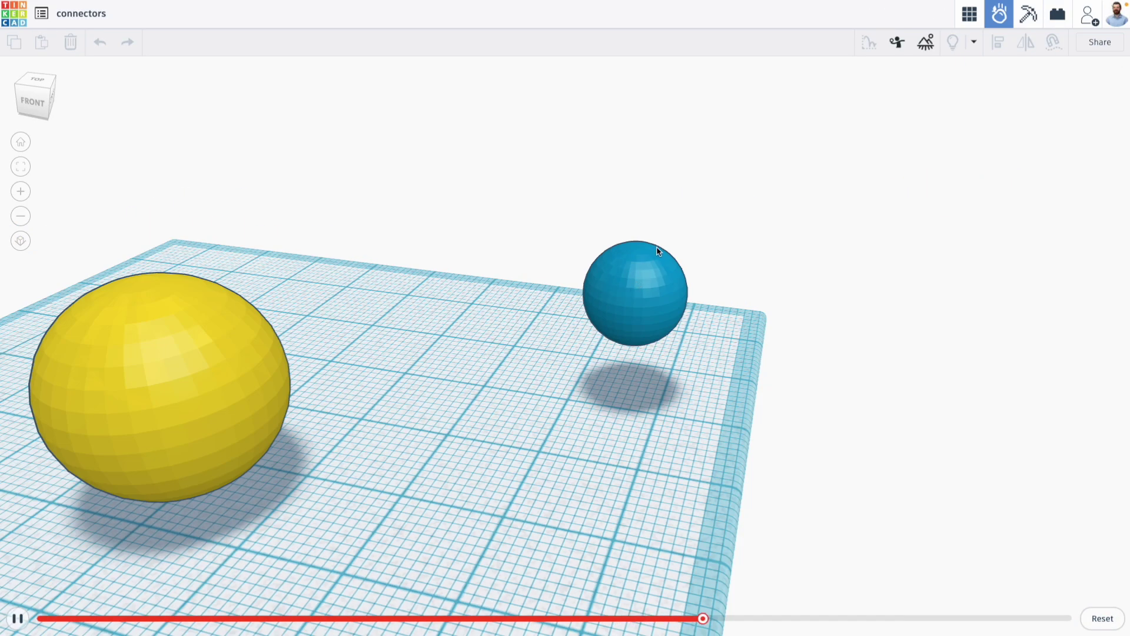
scroll(577, 316, down, 5)
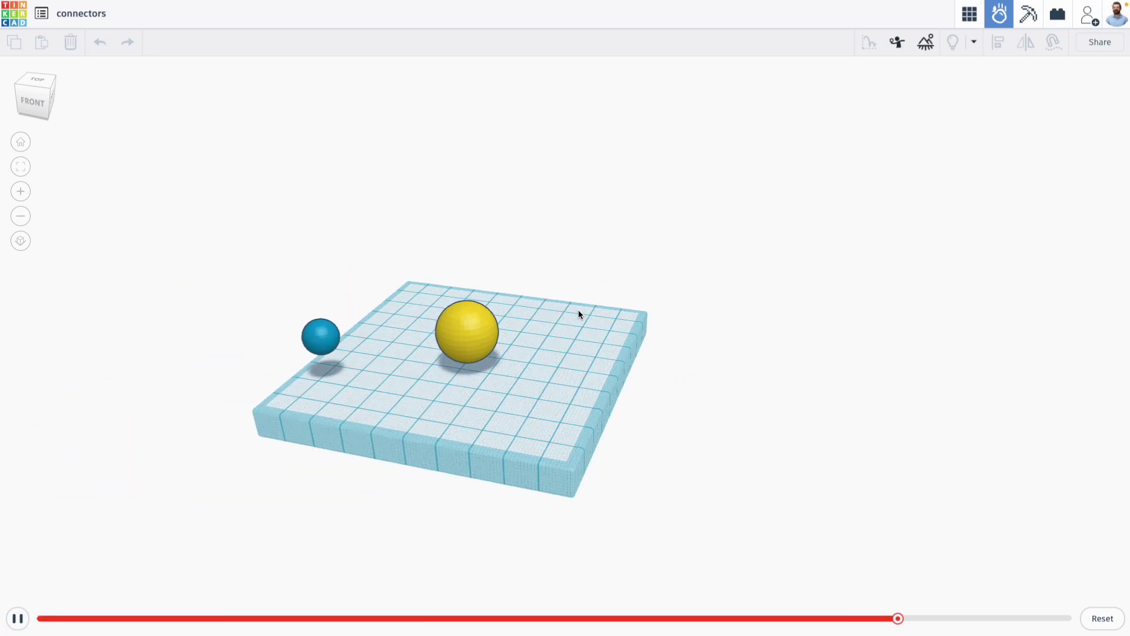
right_drag(579, 309, 763, 333)
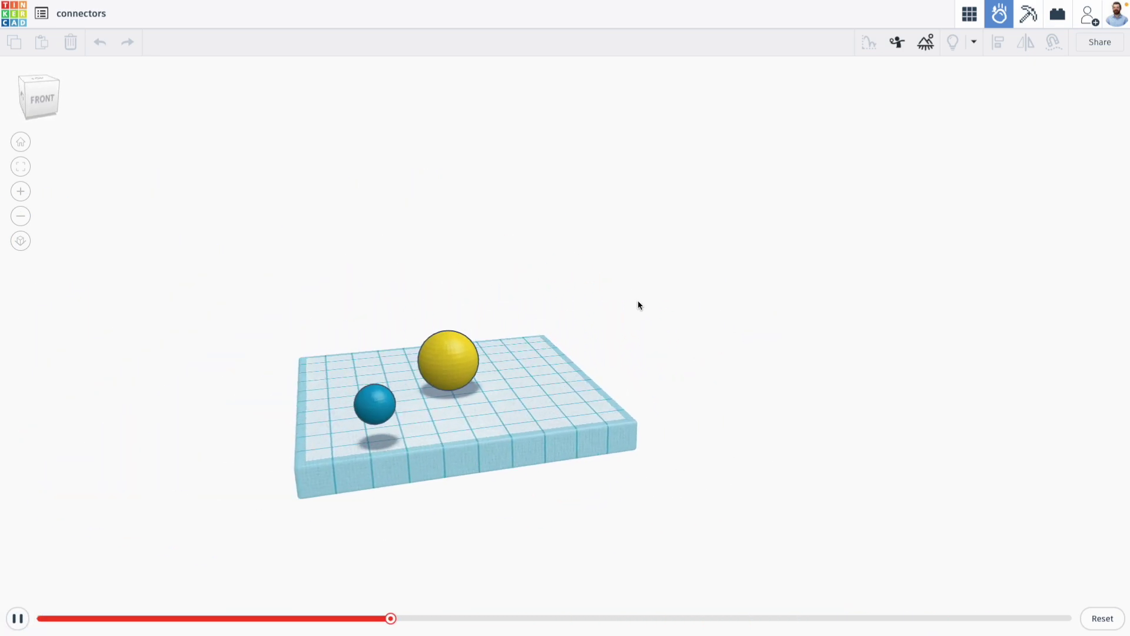
right_drag(639, 302, 659, 231)
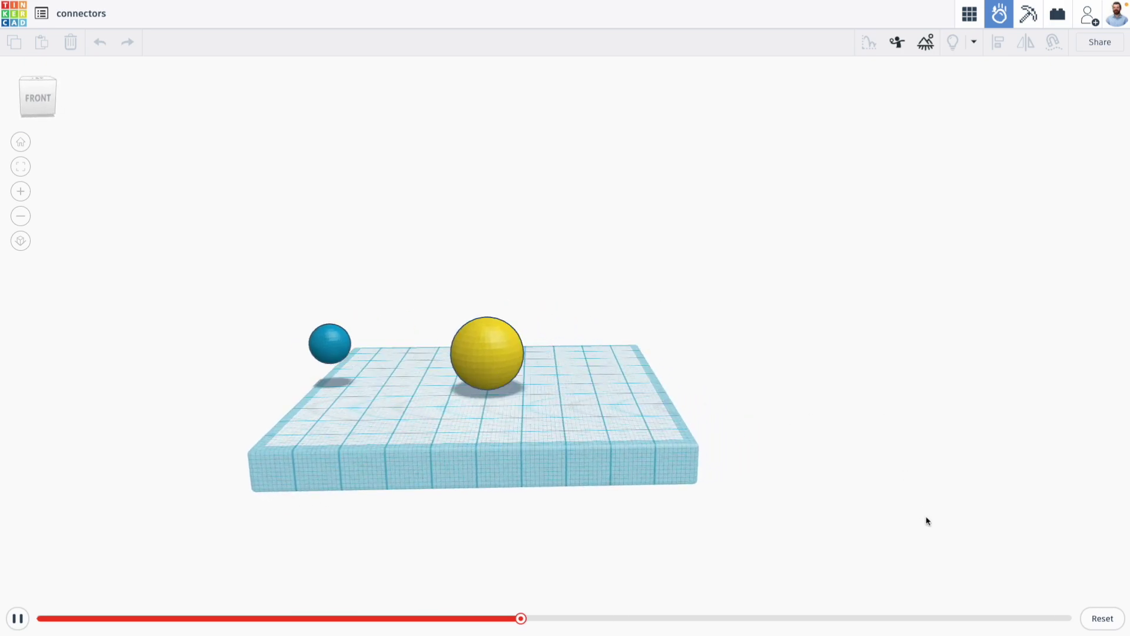
click(1102, 618)
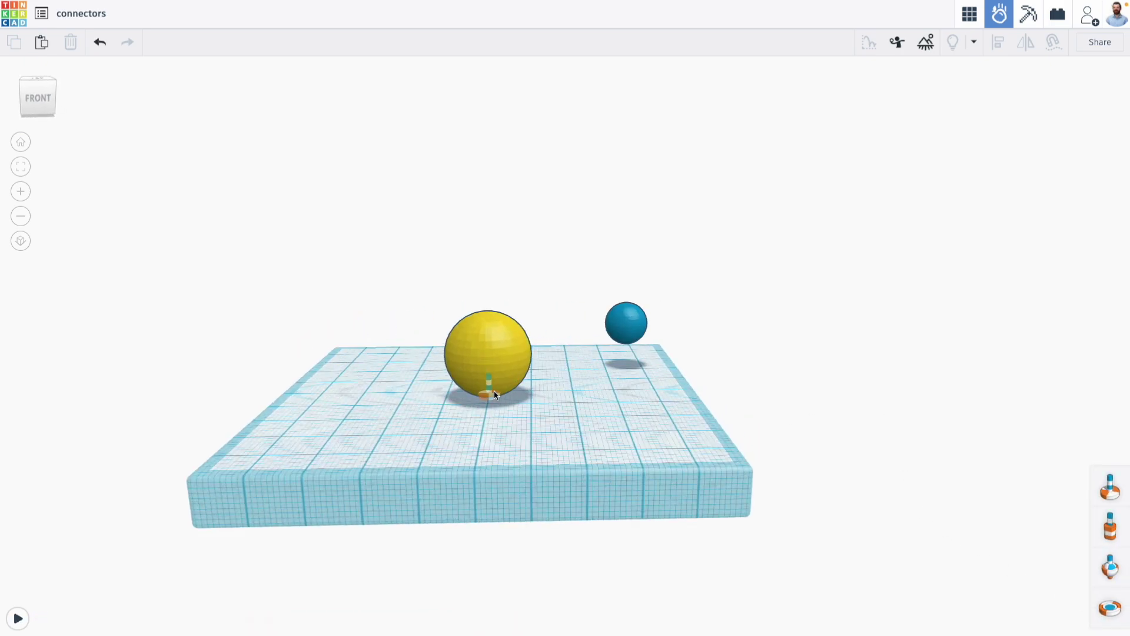
Tilt the axle connector's axis slightly sideways from vertical above the yellow sphere
click(490, 384)
scroll(488, 331, up, 3)
scroll(487, 332, up, 2)
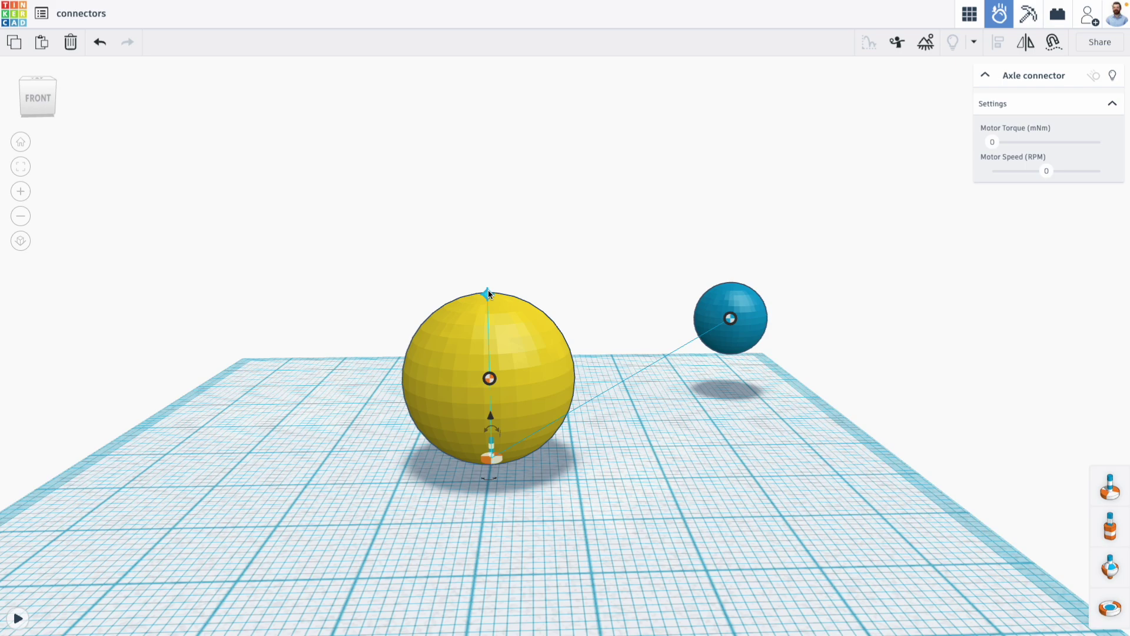
drag(489, 291, 524, 293)
Simulate the tilted axle, examine the blue sphere's path around the yellow sphere, and reset the scene
scroll(524, 293, down, 2)
click(19, 619)
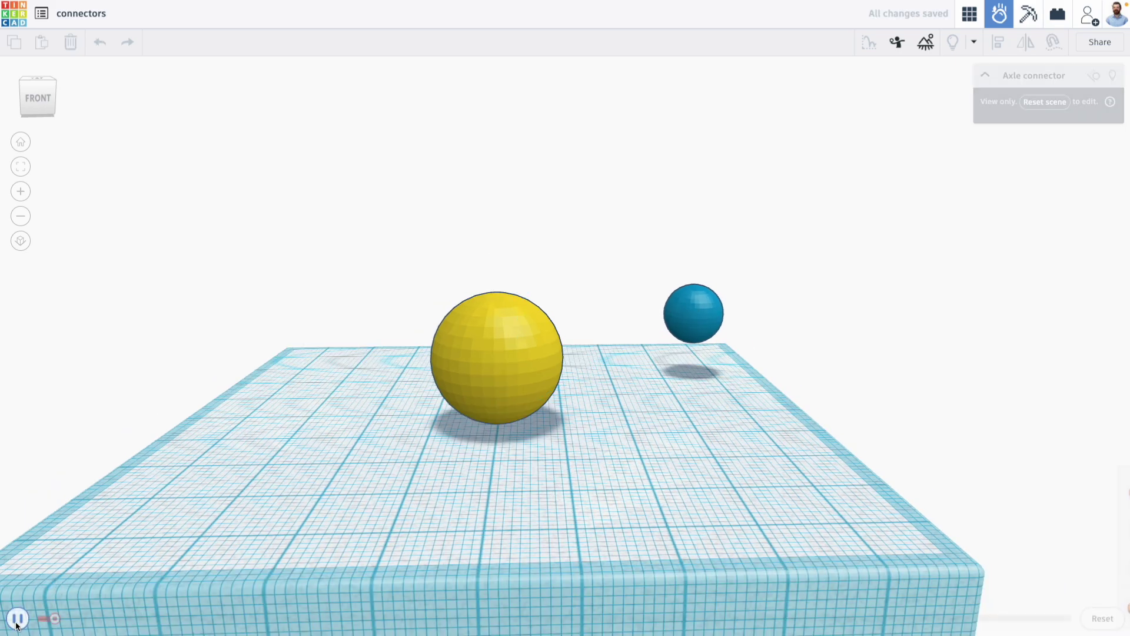
right_drag(861, 421, 845, 427)
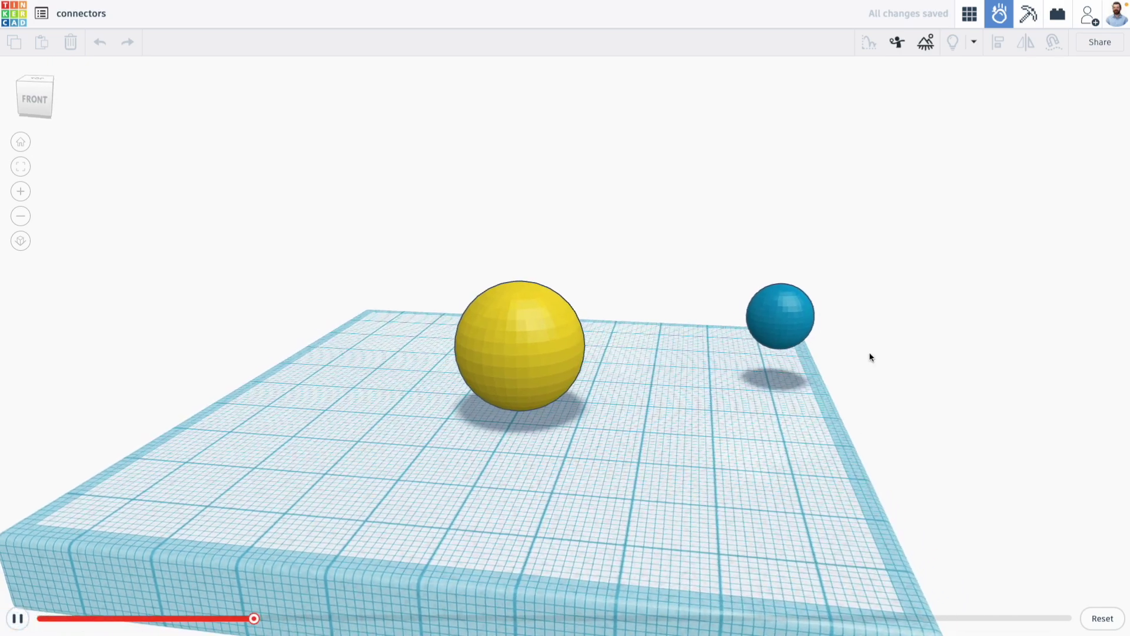
scroll(826, 276, up, 2)
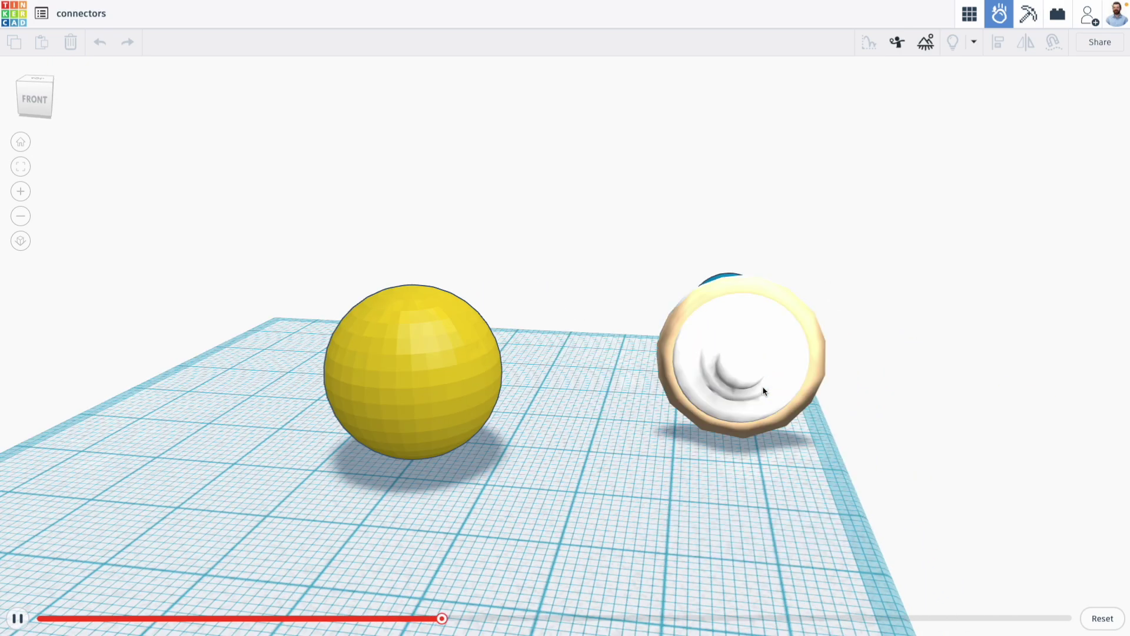
scroll(694, 395, down, 5)
right_drag(719, 408, 705, 482)
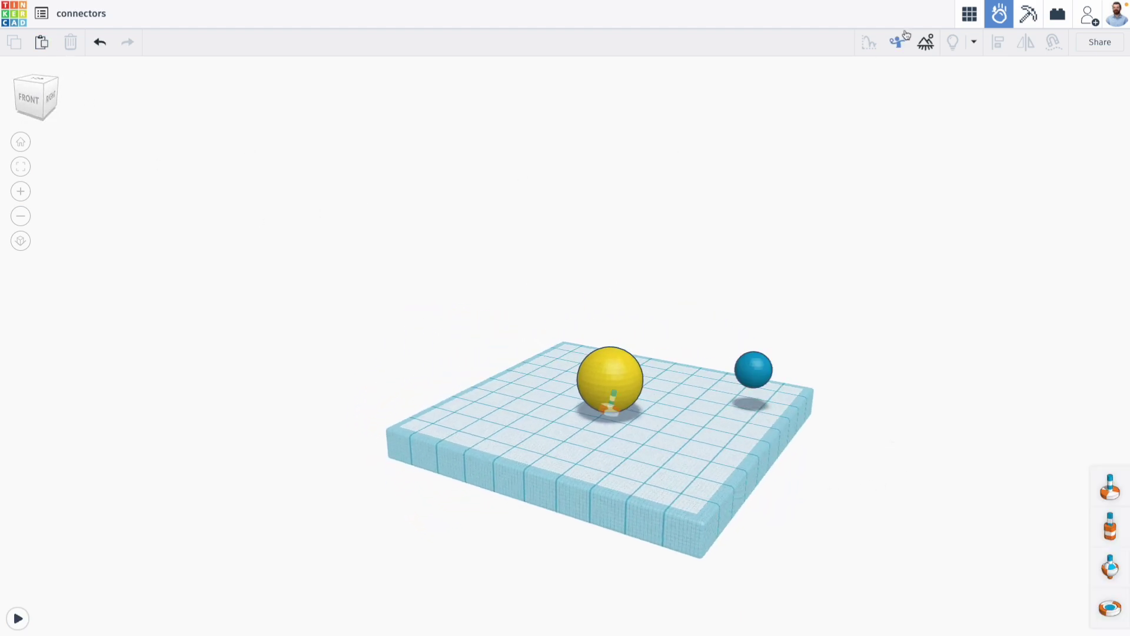
Return to the 3D design workspace and delete both spheres together with the axle connector
click(960, 20)
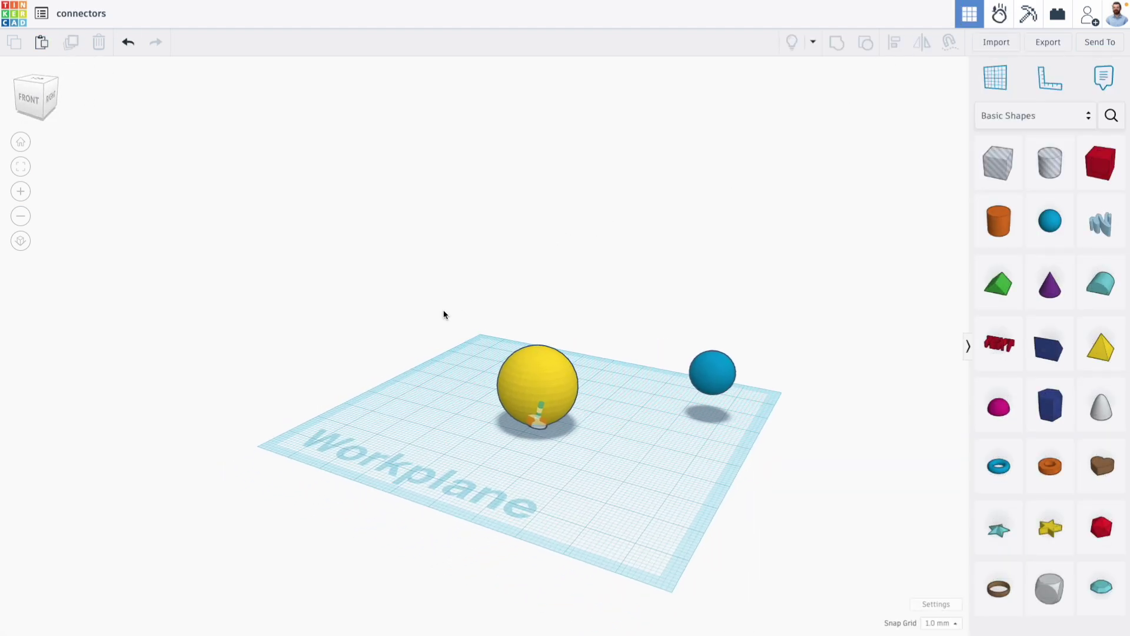
drag(395, 338, 794, 439)
key(Delete)
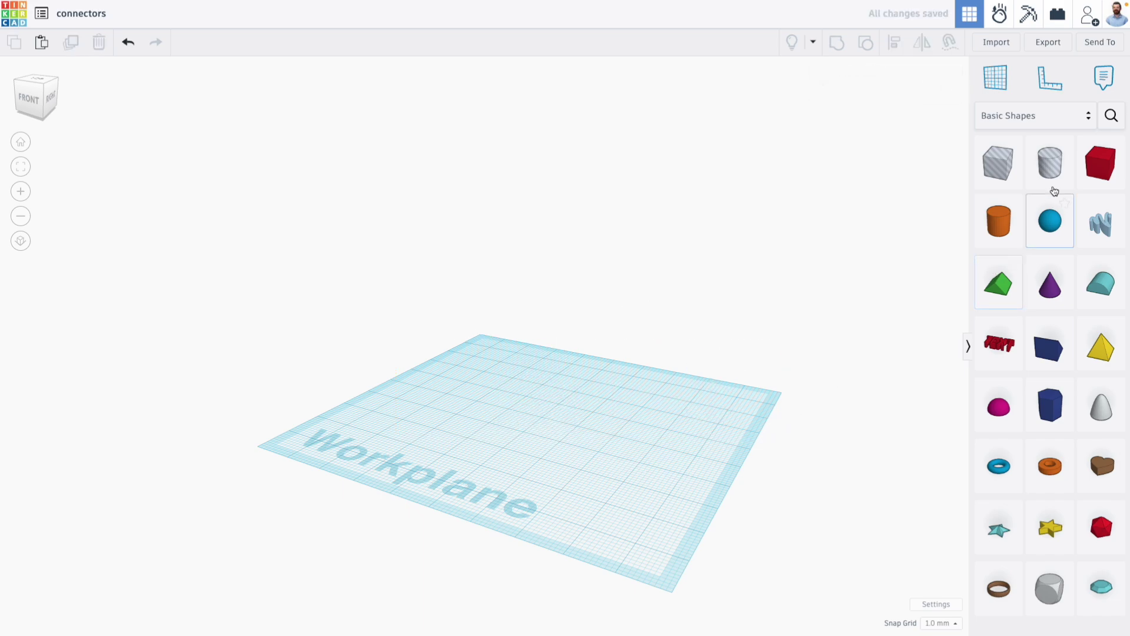
Place a box on the workplane, shaped as a long bar about 17 mm high
drag(1080, 173, 736, 424)
drag(595, 336, 592, 347)
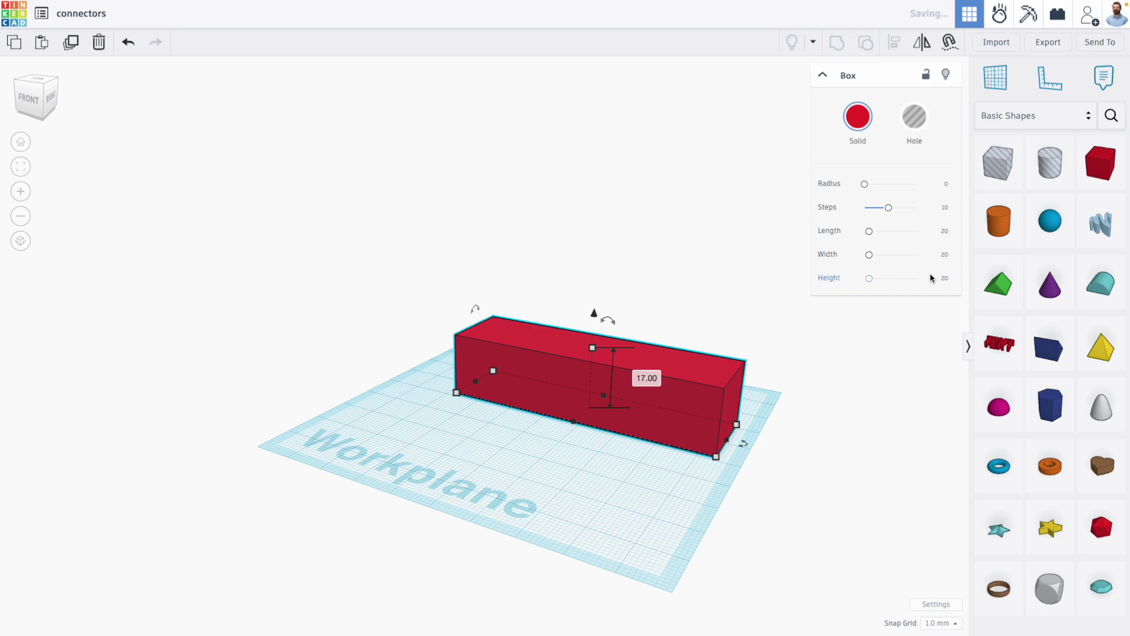
Add a cylinder beside the long box, lying on its side and scaled to about 8 mm high
drag(984, 241, 486, 429)
right_drag(458, 408, 377, 385)
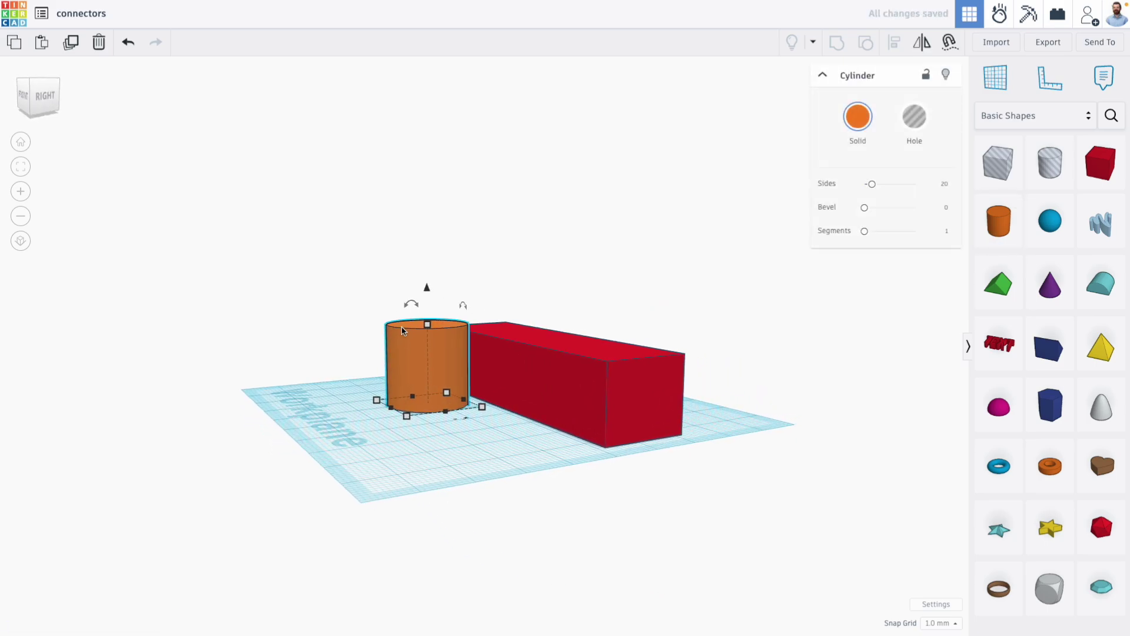
drag(411, 305, 431, 373)
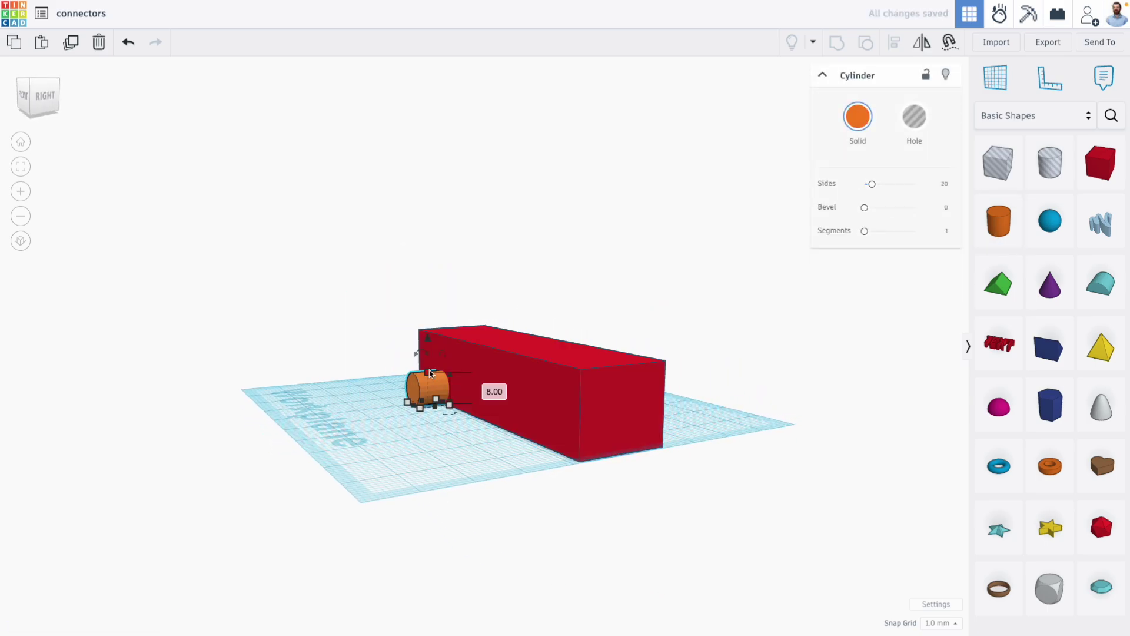
Lower the cylinder by 5 mm and duplicate it into four wheels, two along each long side of the red bar
drag(427, 312, 428, 330)
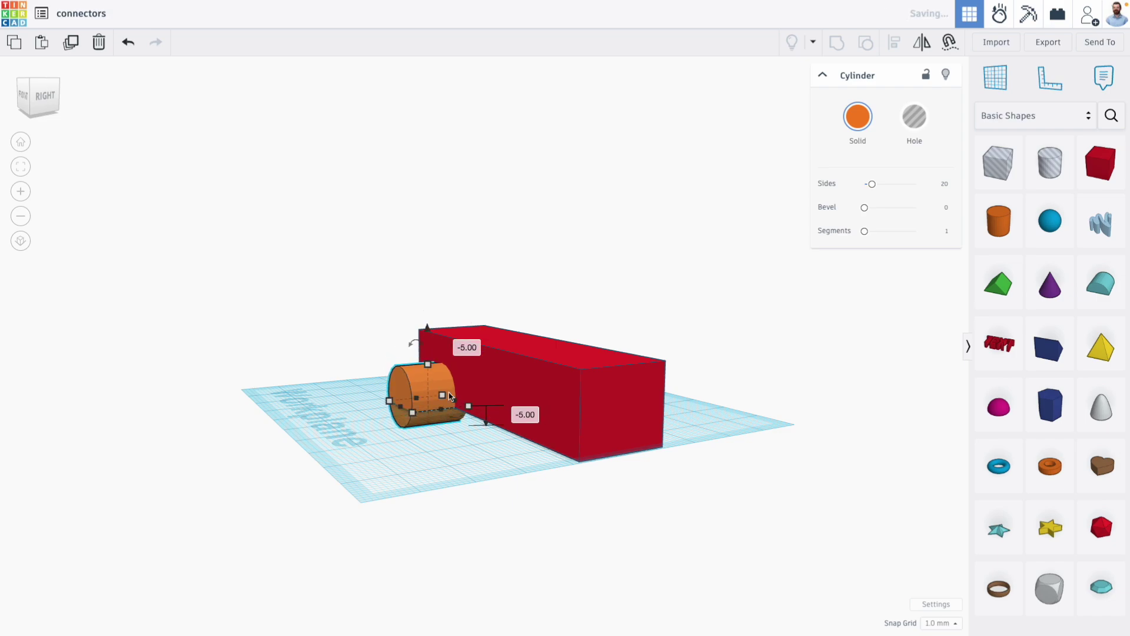
right_drag(494, 471, 424, 478)
key(ctrl+d)
drag(385, 391, 570, 384)
shift+click(384, 400)
key(ctrl+d)
drag(383, 402, 389, 478)
Select the red bar together with all four cylinders and drop them onto the workplane
right_drag(588, 566, 721, 548)
drag(798, 618, 454, 384)
key(d)
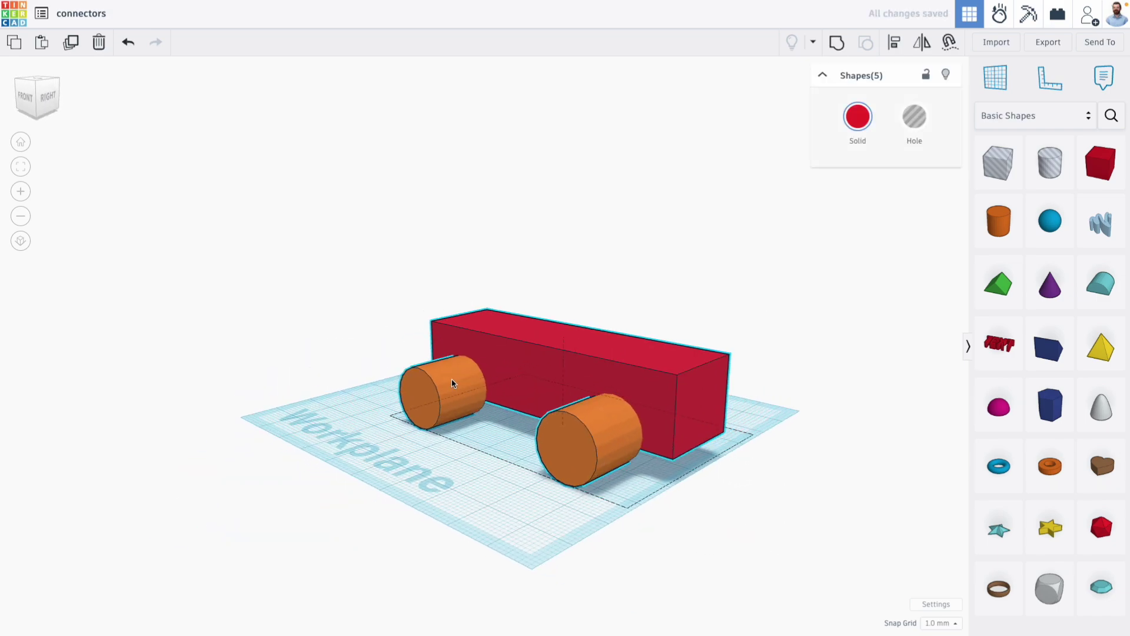
right_drag(454, 383, 400, 359)
click(663, 381)
right_drag(537, 404, 580, 425)
scroll(579, 425, up, 3)
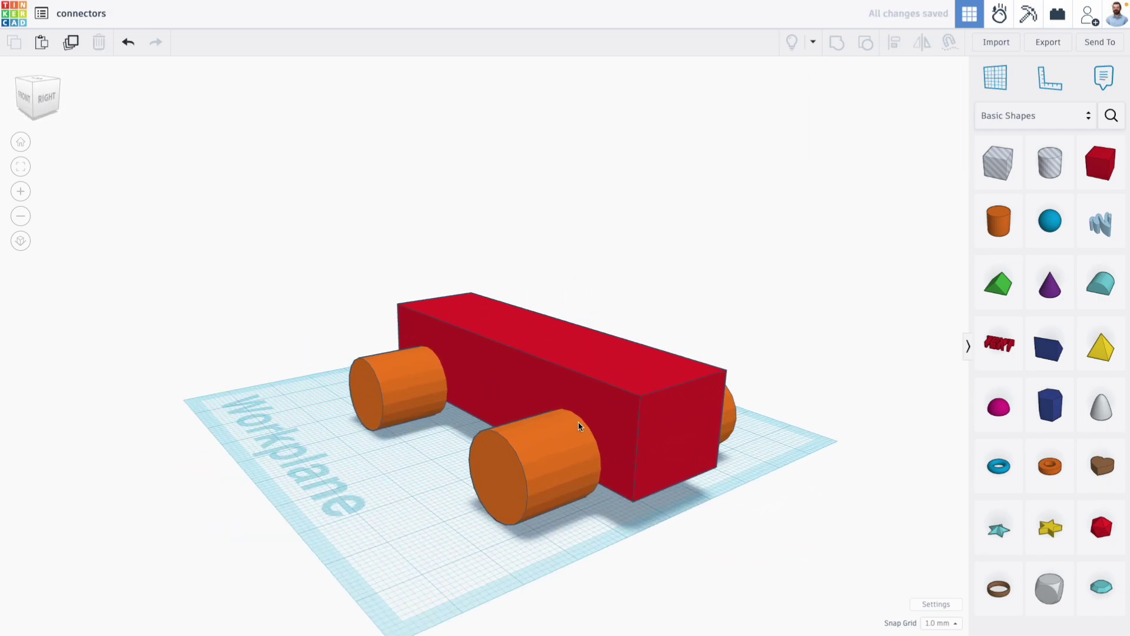
Open the four-wheeled model in Sim Lab and place an axle connector on the workplane between the two near wheels
middle_drag(578, 425, 543, 405)
right_drag(543, 405, 392, 440)
scroll(640, 473, down, 3)
right_drag(626, 437, 765, 430)
click(999, 18)
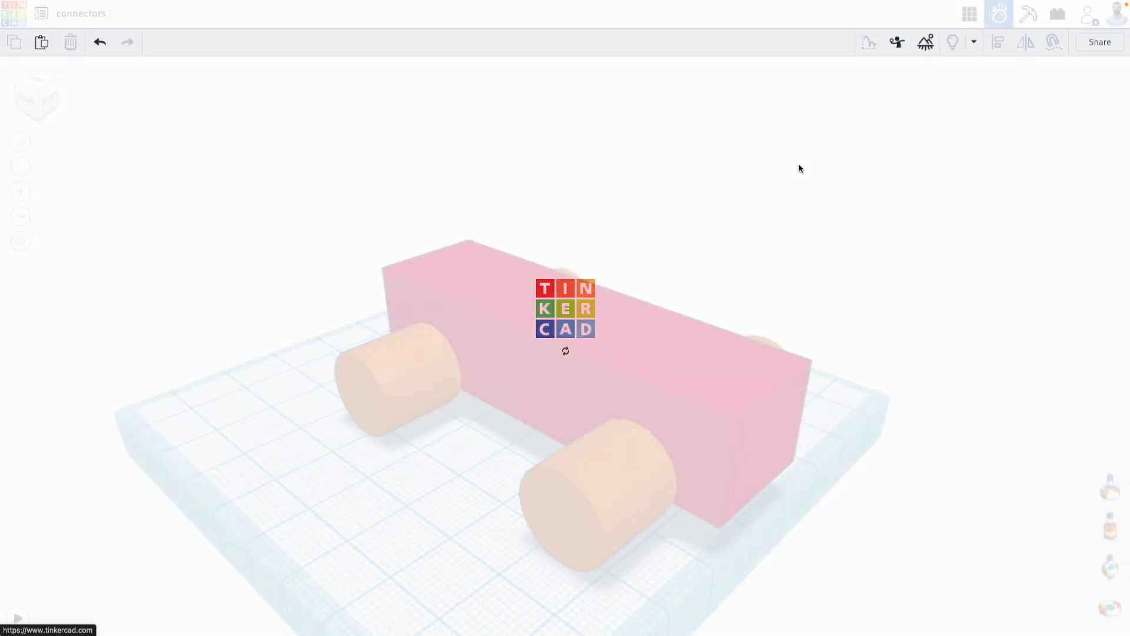
right_drag(715, 252, 923, 369)
drag(1104, 498, 466, 486)
right_drag(472, 495, 425, 468)
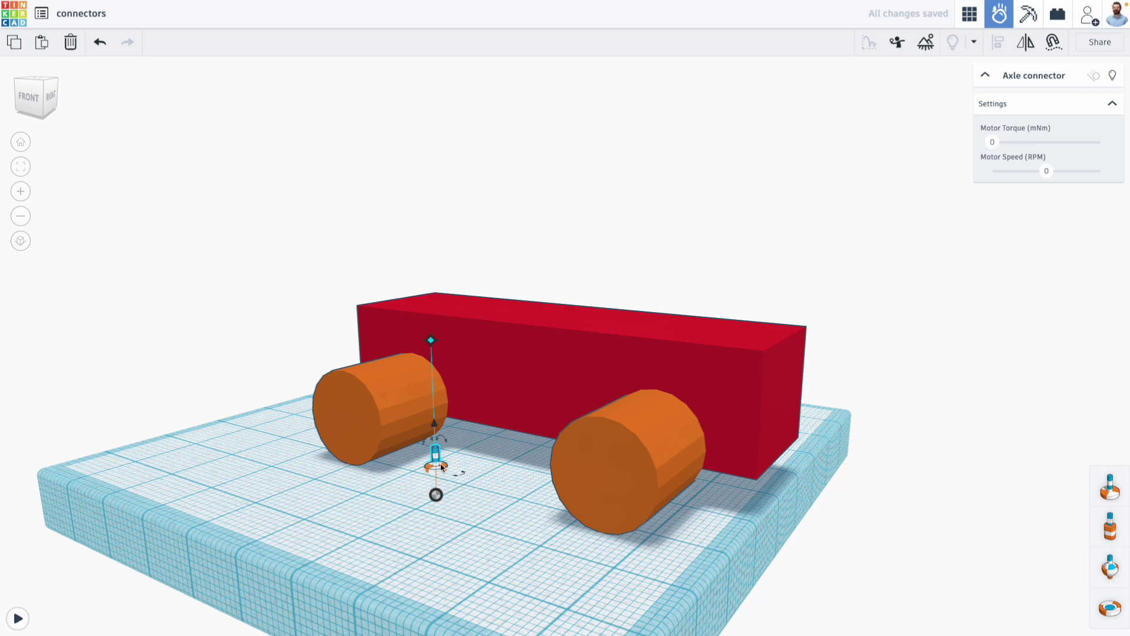
Rotate the axle connector 90° so it lies horizontally and move it to the end face of the first near wheel
drag(429, 441, 396, 482)
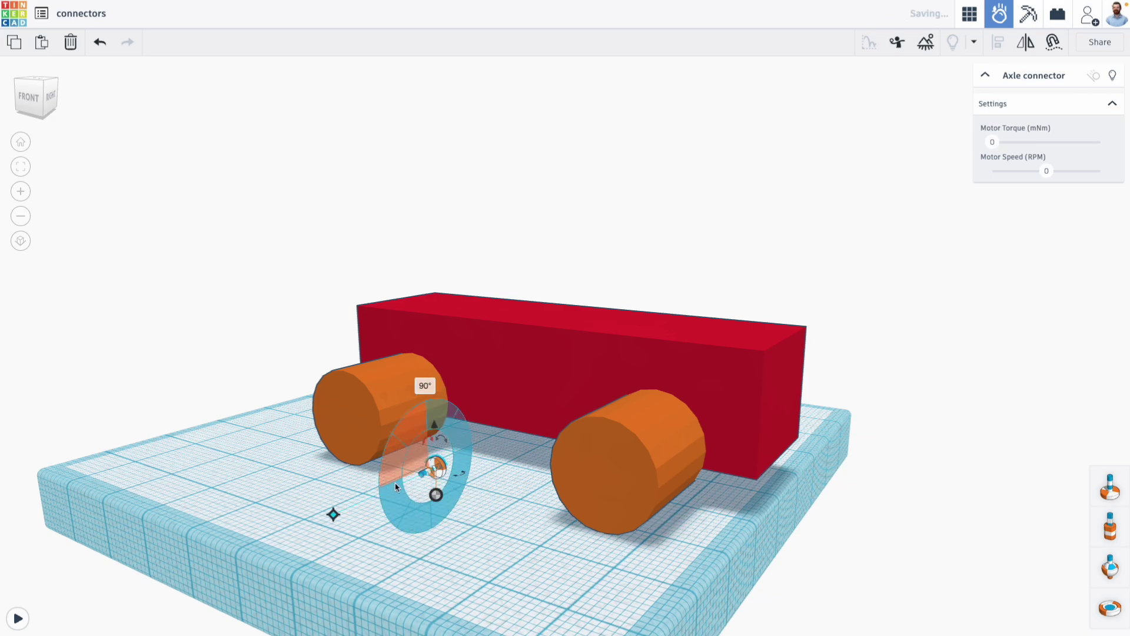
scroll(402, 483, up, 5)
drag(472, 462, 297, 451)
Align the axle connector with the first wheel, centred both lengthwise and vertically on its round end face
right_drag(330, 434, 537, 353)
click(532, 368)
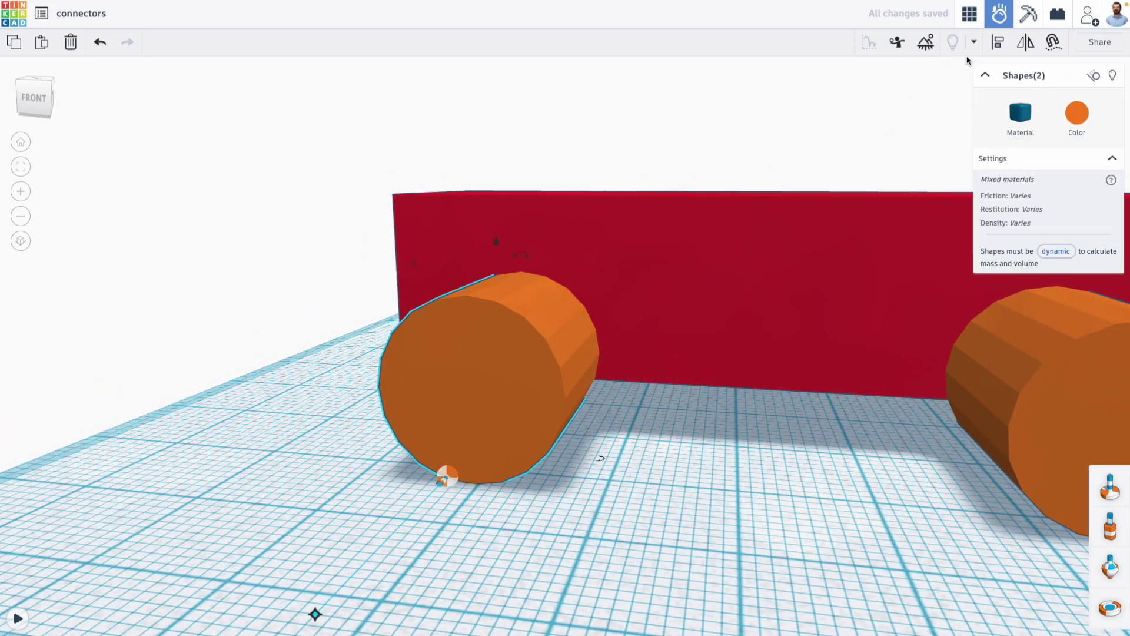
click(1000, 45)
right_drag(497, 507, 527, 508)
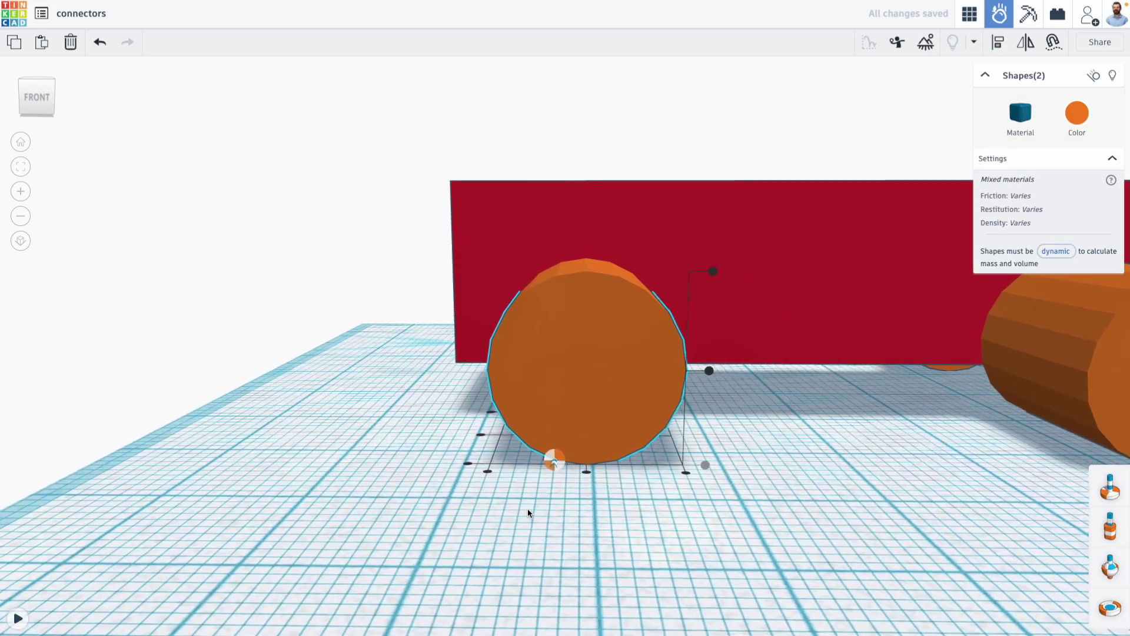
scroll(594, 388, up, 2)
scroll(596, 386, up, 1)
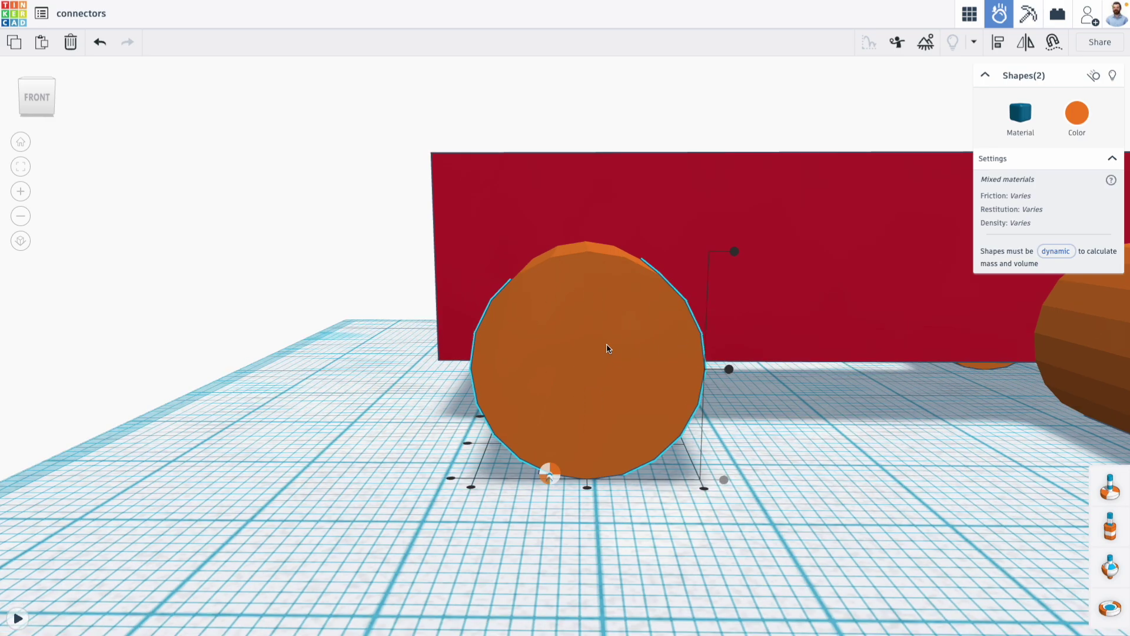
right_drag(614, 410, 683, 430)
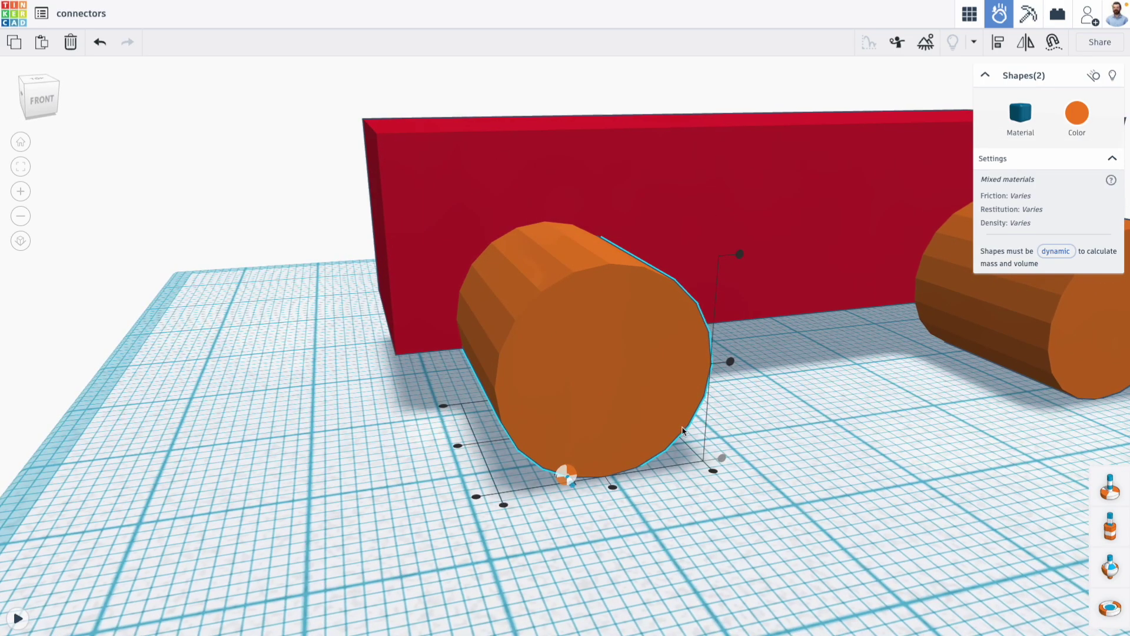
click(614, 489)
click(730, 363)
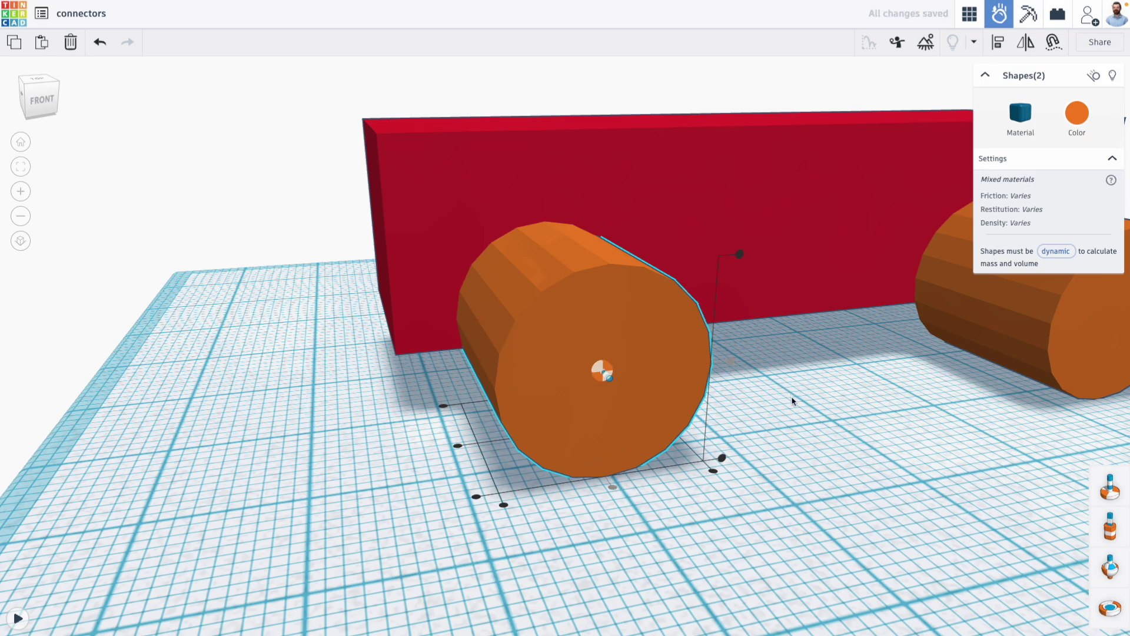
right_drag(792, 401, 674, 391)
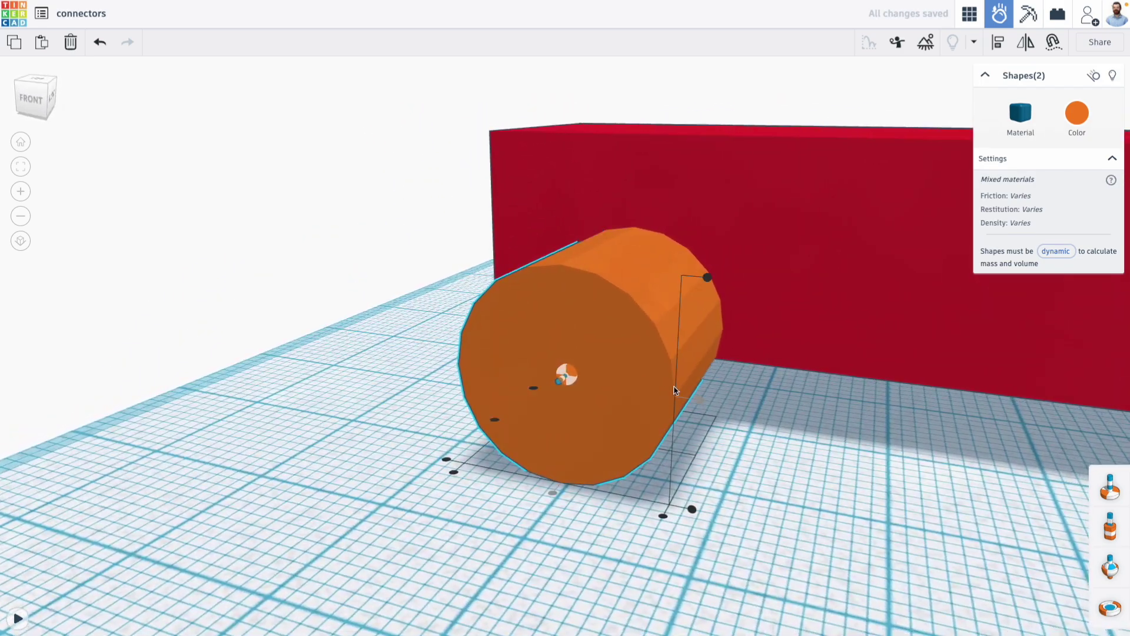
scroll(676, 377, down, 5)
middle_drag(748, 415, 589, 421)
click(960, 440)
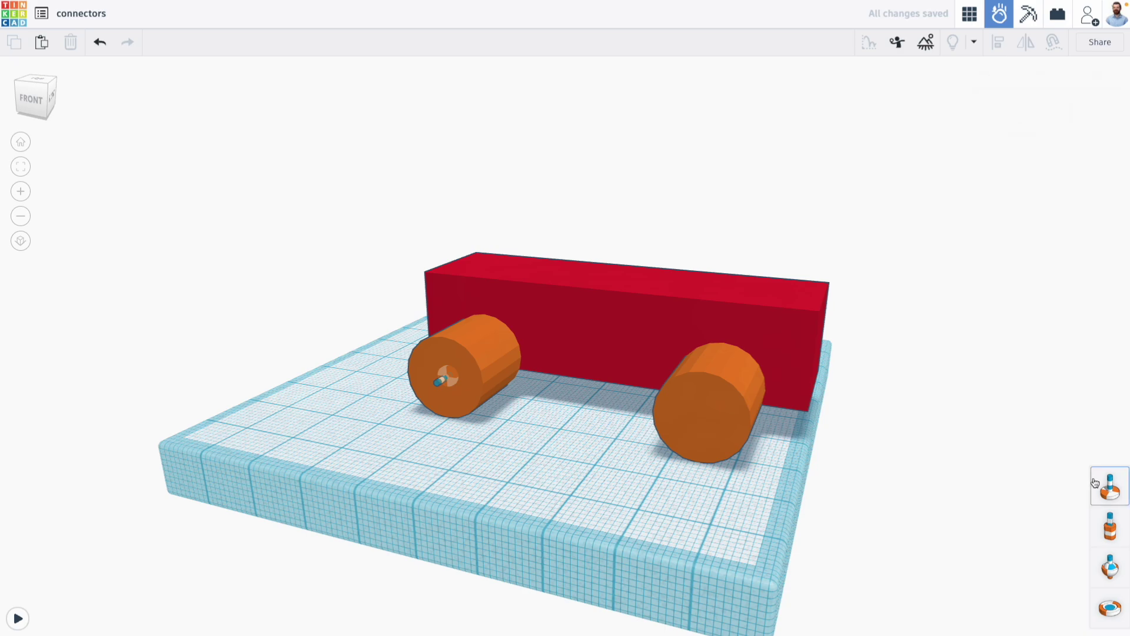
Add an axle connector to the second near wheel and align it with that cylinder
drag(1095, 482, 707, 451)
right_drag(754, 456, 716, 475)
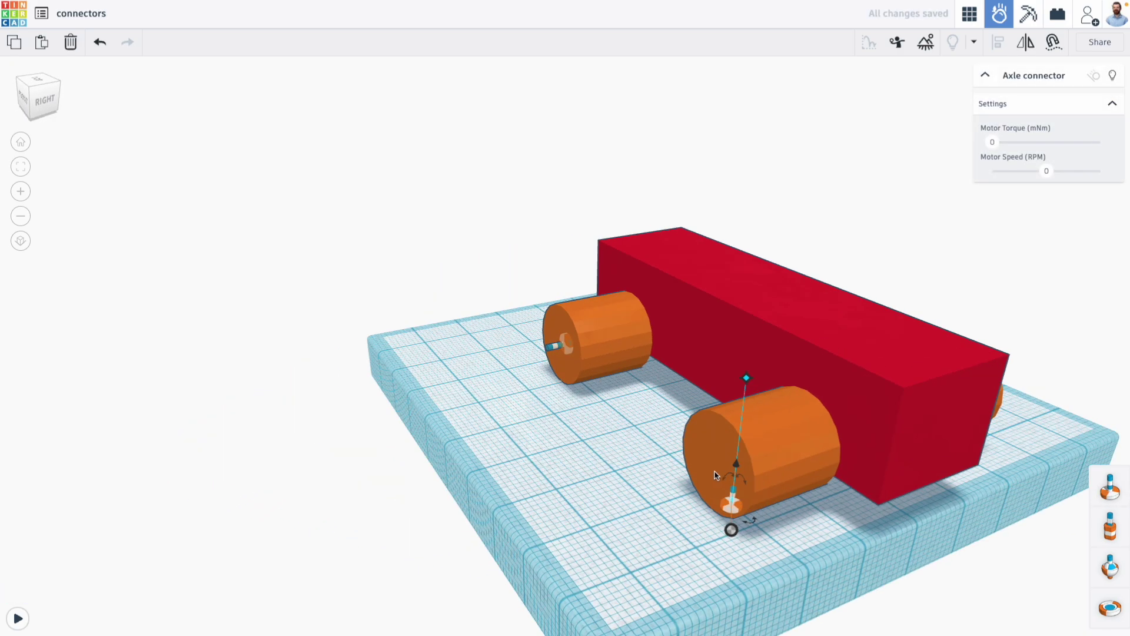
shift+click(767, 432)
key(l)
click(851, 457)
Duplicate the two axle connectors, turn the copies to face outward and move them onto the wheels on the opposite side
right_drag(850, 457, 530, 406)
click(475, 242)
shift+click(248, 291)
key(ctrl+d)
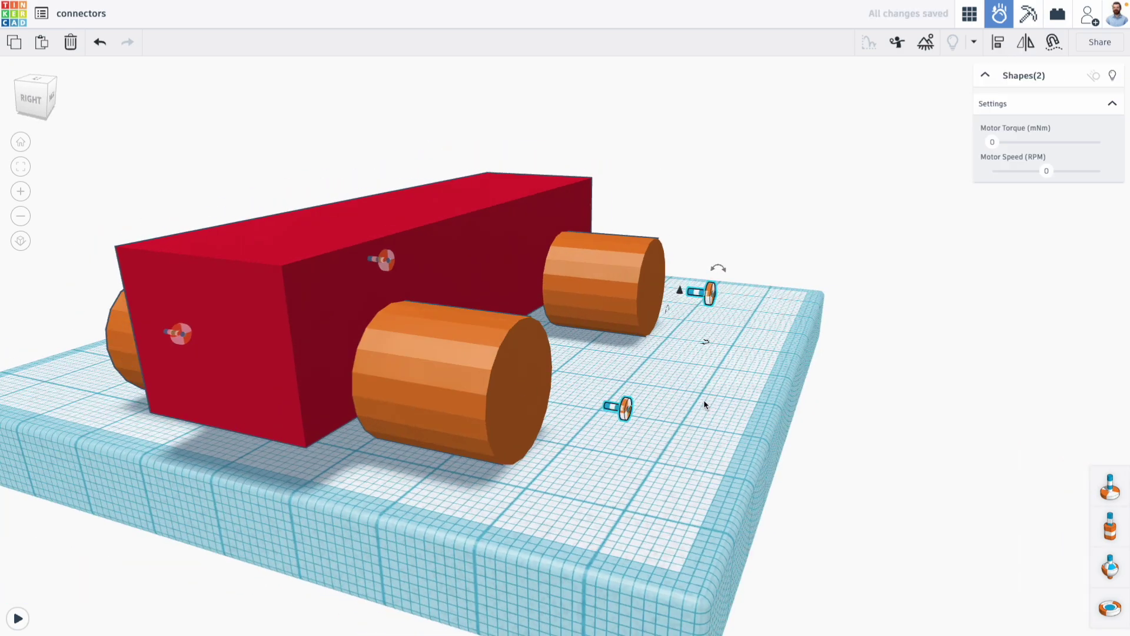
right_drag(705, 405, 717, 404)
drag(705, 342, 626, 353)
drag(622, 407, 542, 392)
click(624, 447)
right_drag(635, 424, 466, 398)
scroll(451, 390, up, 2)
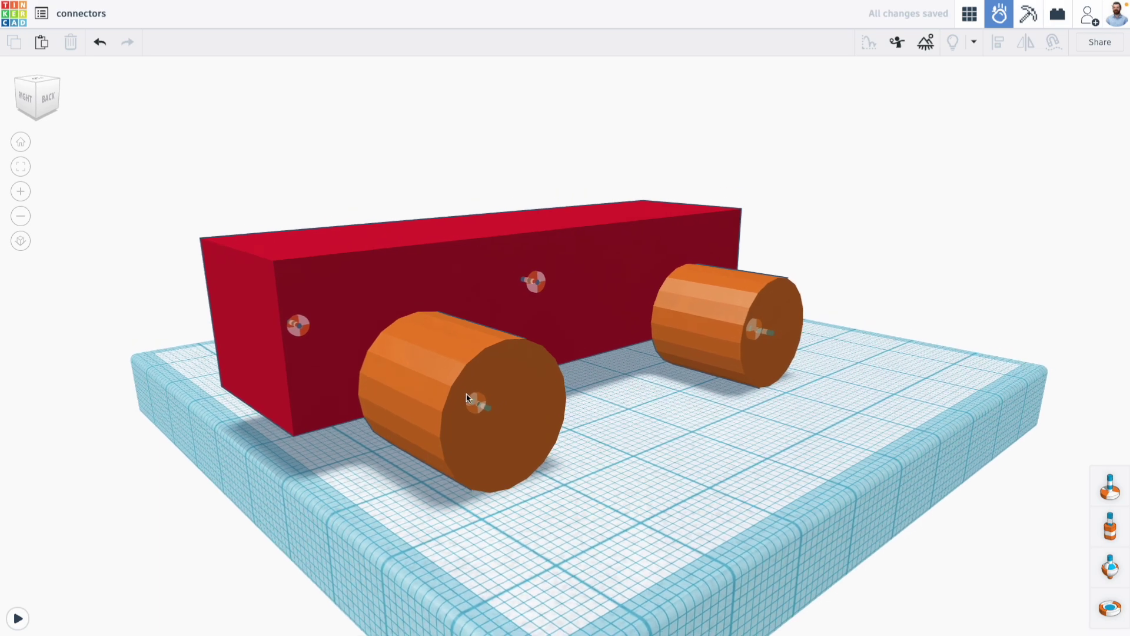
Link the axle connectors between the wheels and the red box, one end on the cylinder and the other on the box
click(471, 401)
right_drag(530, 450, 487, 445)
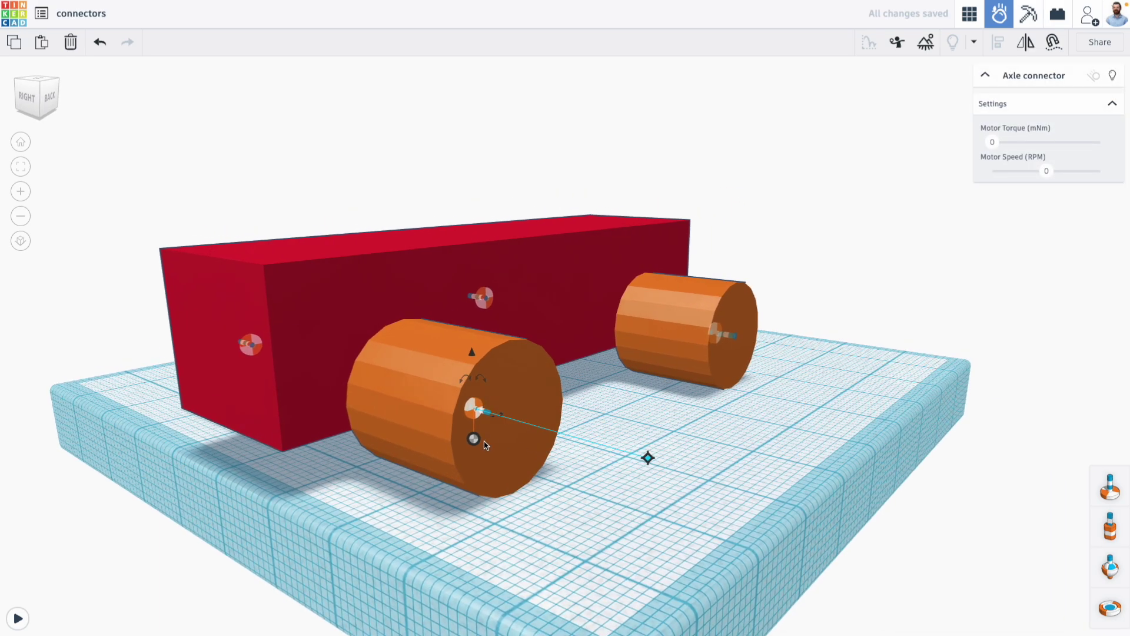
click(474, 439)
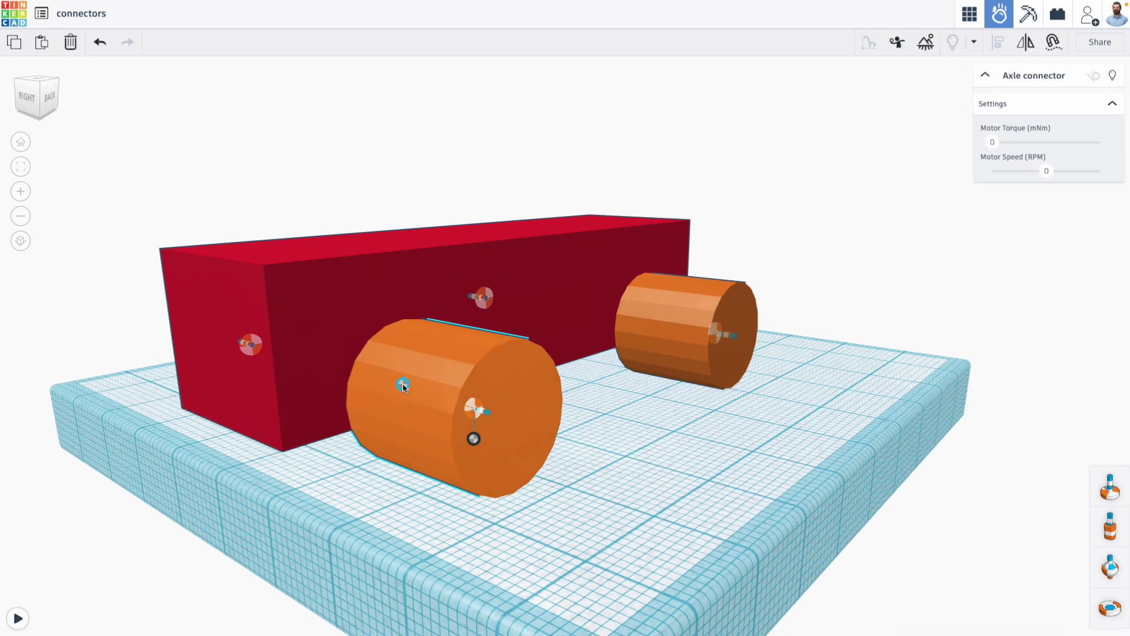
drag(404, 384, 404, 385)
drag(474, 440, 433, 286)
right_drag(609, 351, 469, 365)
middle_drag(722, 272, 686, 273)
click(834, 344)
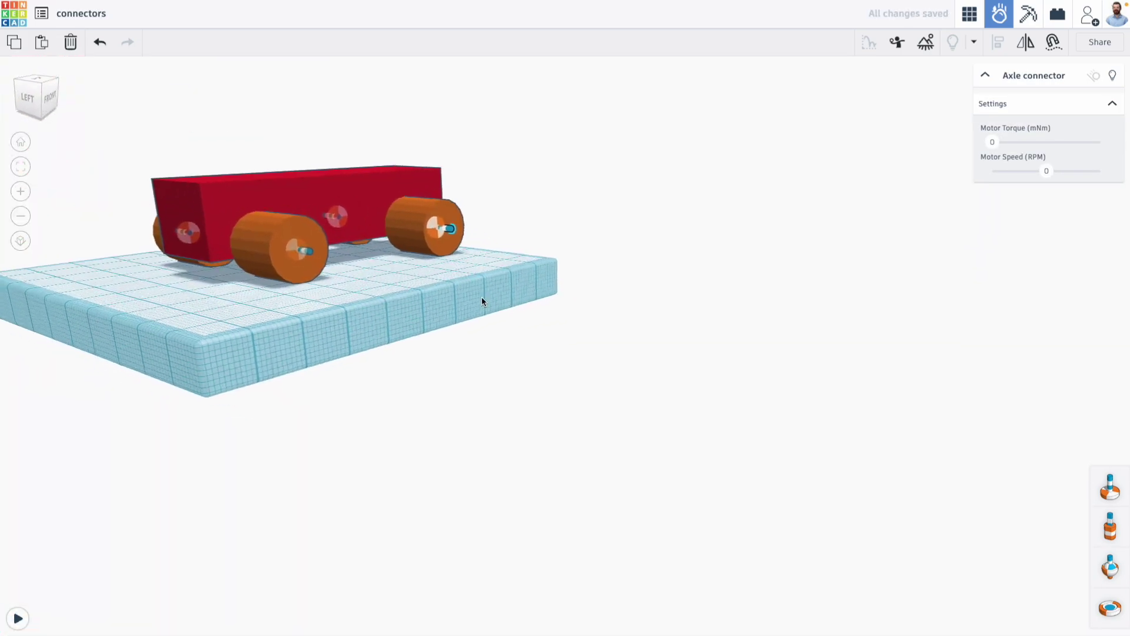
Simulate the car, examine how it moves across the workplane, and pause the simulation
middle_drag(481, 302, 560, 365)
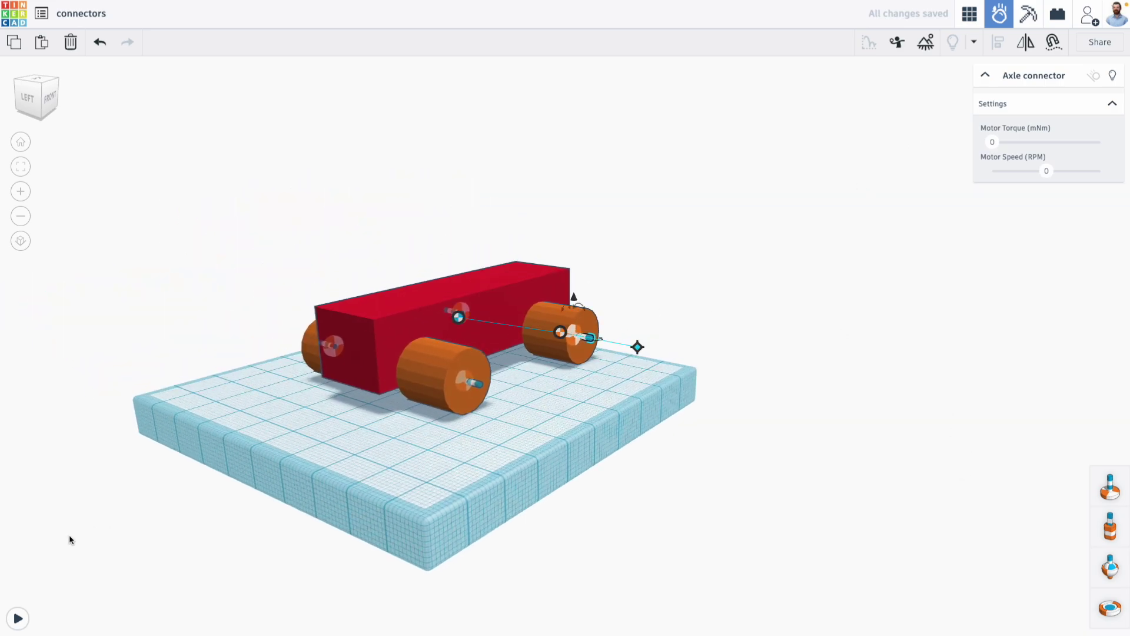
click(18, 618)
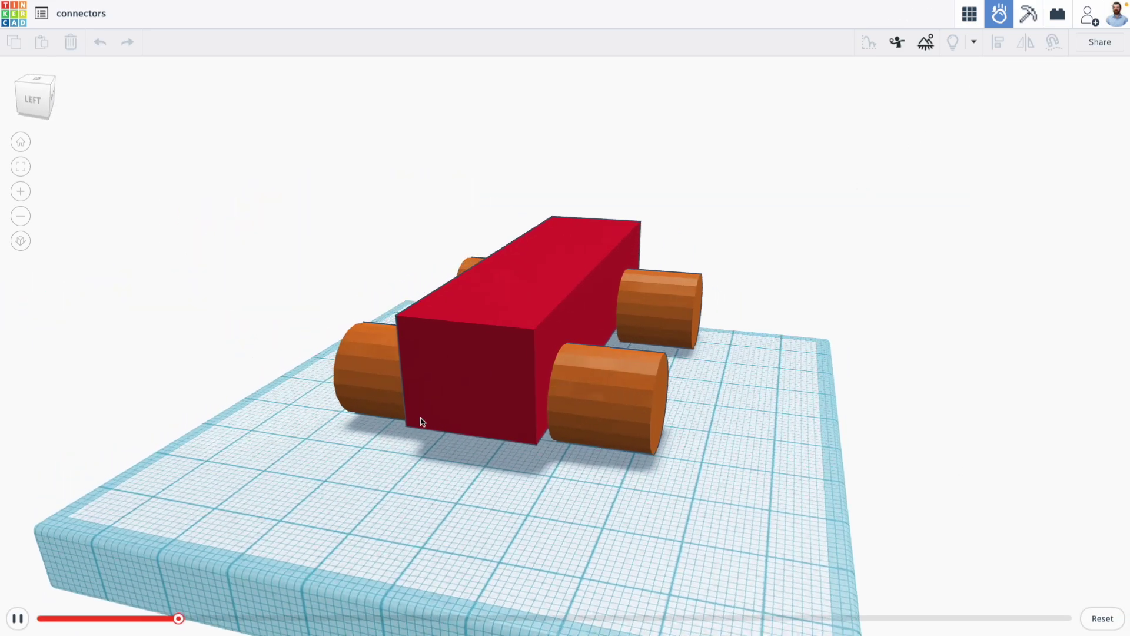
right_drag(419, 455, 676, 492)
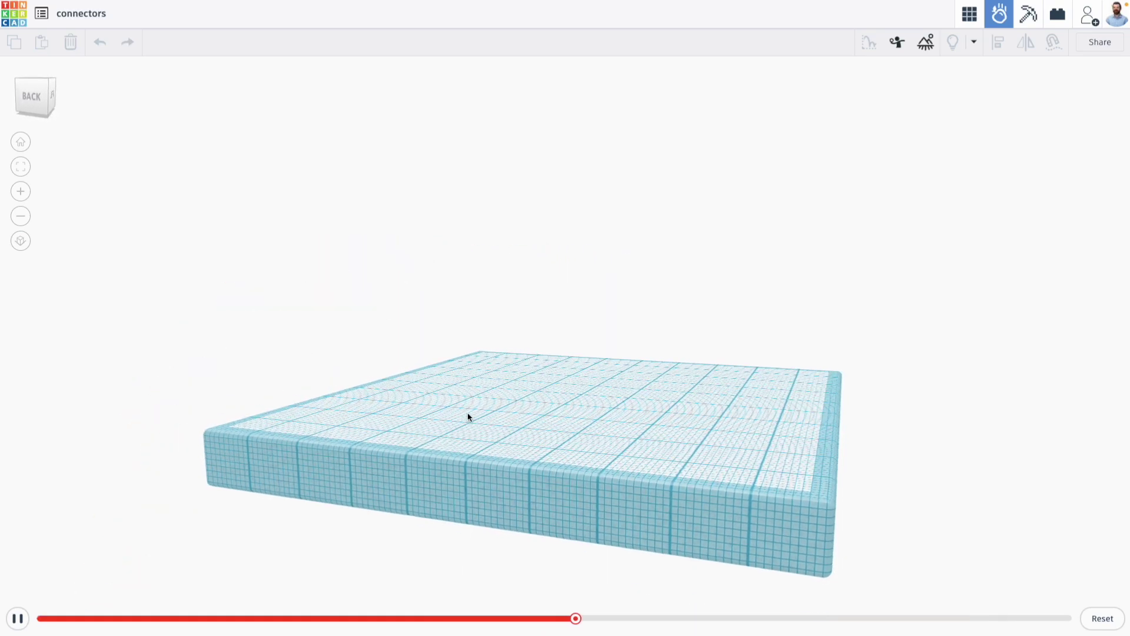
click(22, 621)
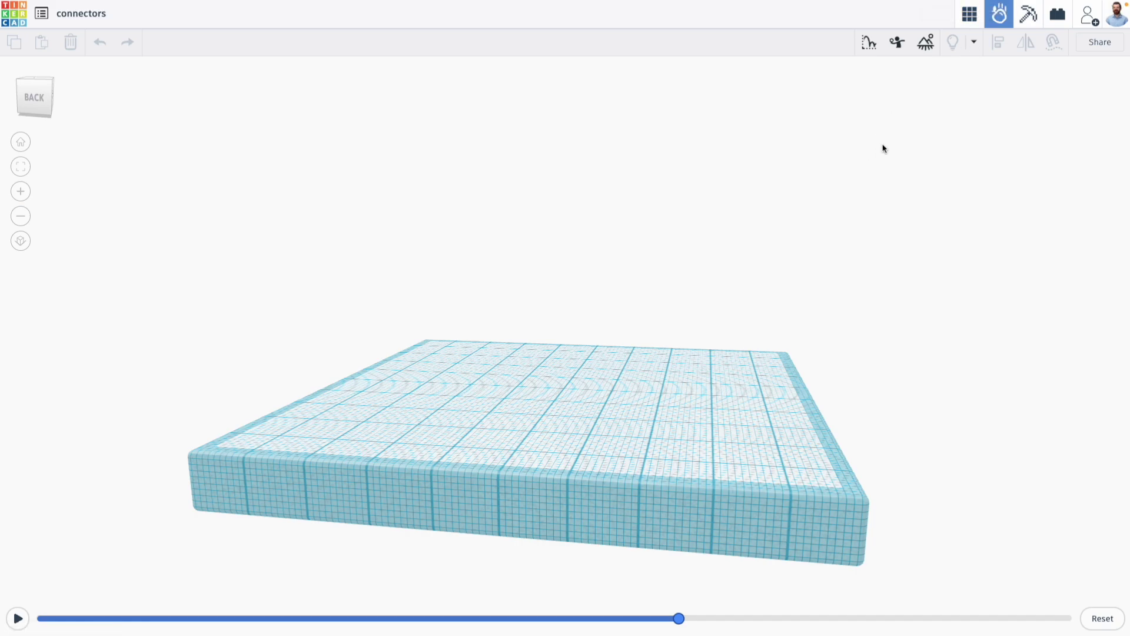
In the 3D design workspace, scale the whole car proportionally to 11 mm high and raise it above the workplane
click(971, 23)
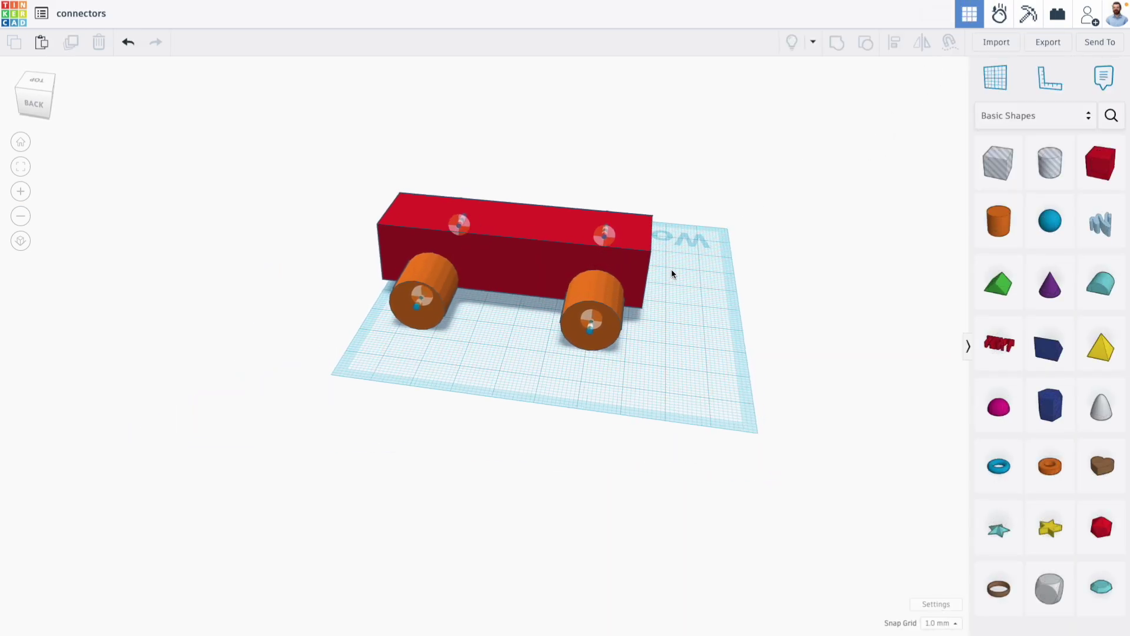
right_drag(672, 274, 669, 330)
drag(684, 447, 685, 446)
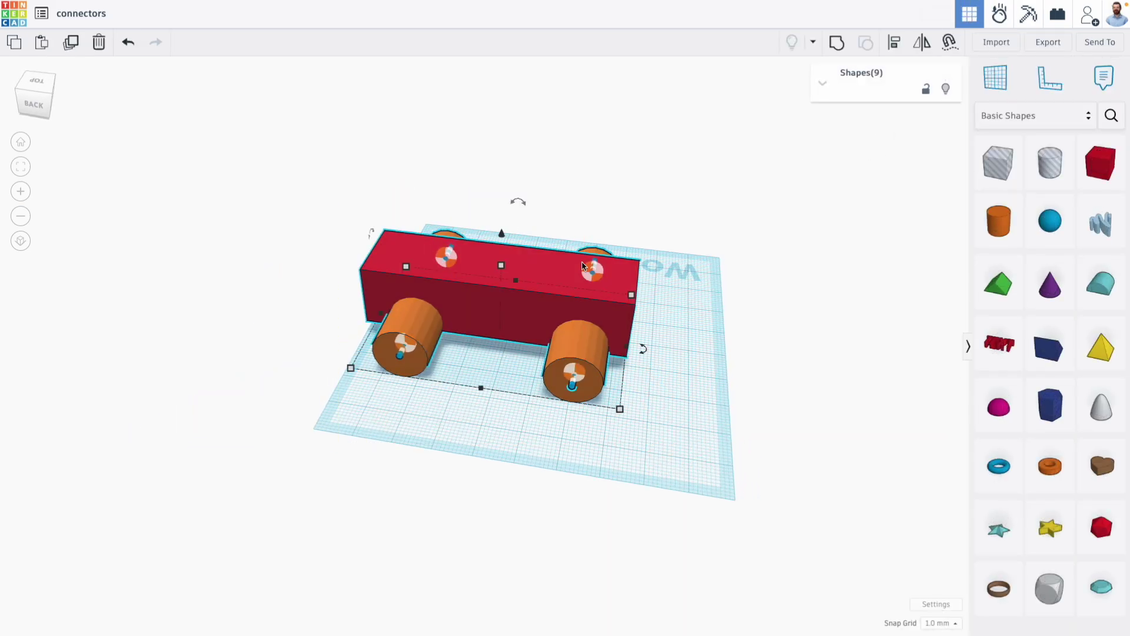
shift+drag(502, 266, 489, 286)
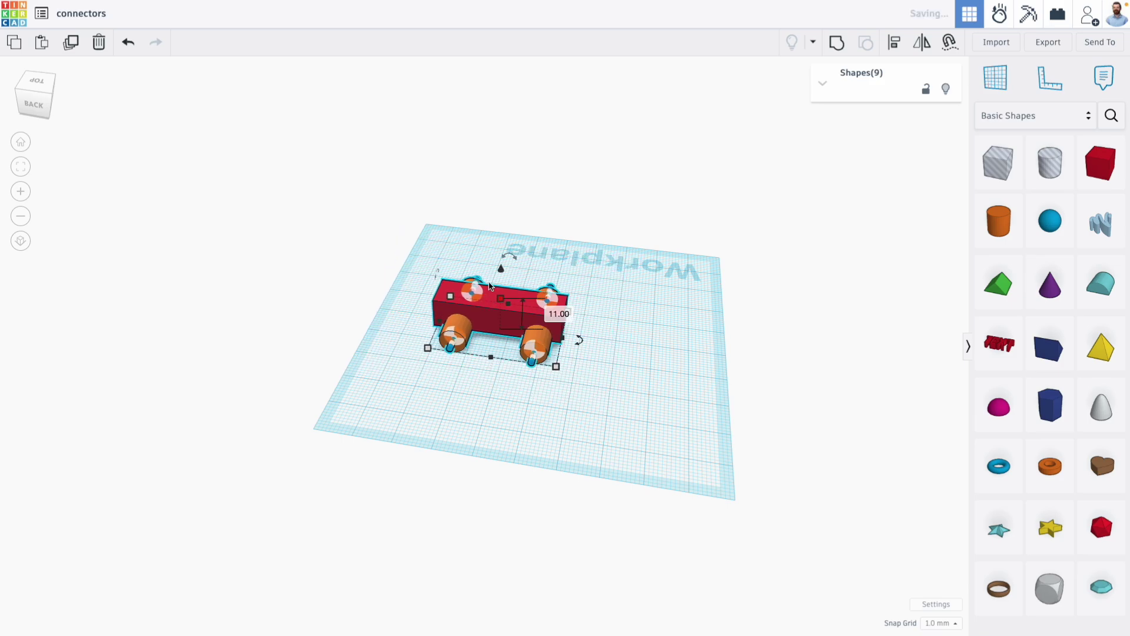
right_drag(471, 212, 689, 256)
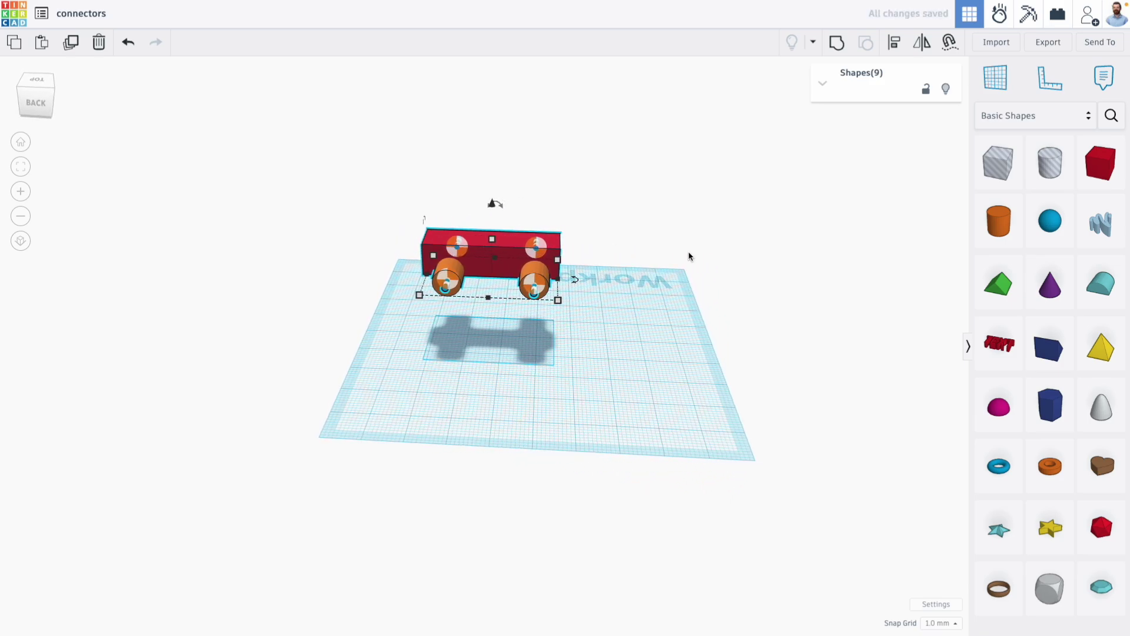
Add a wedge beneath the car, rotated and stretched into a long ramp along the car's direction of travel
drag(1050, 347, 522, 288)
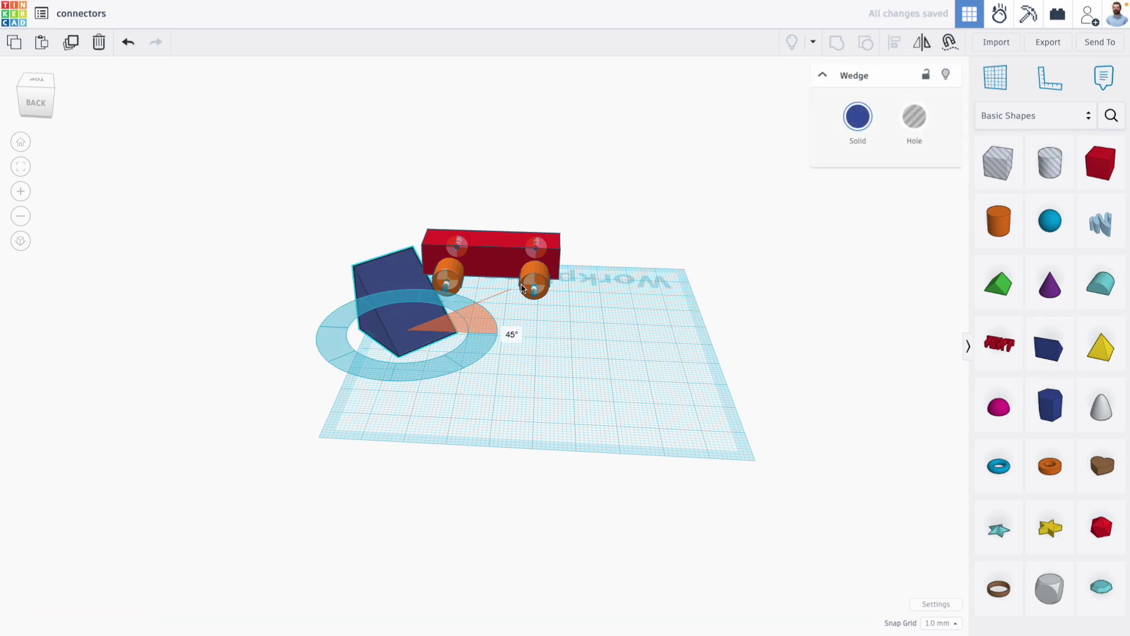
drag(436, 348, 737, 346)
scroll(361, 245, up, 5)
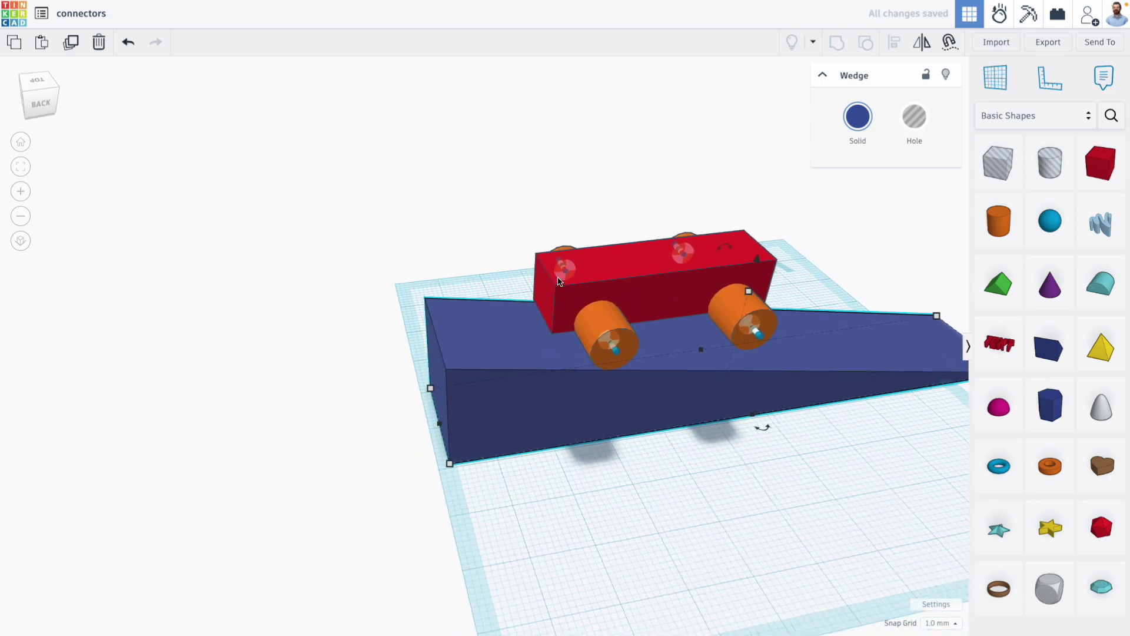
Scale down the whole car with its connectors and position it on the high end of the ramp, tilted to the slope
click(584, 278)
right_drag(530, 199, 459, 197)
click(735, 453)
drag(442, 253, 705, 465)
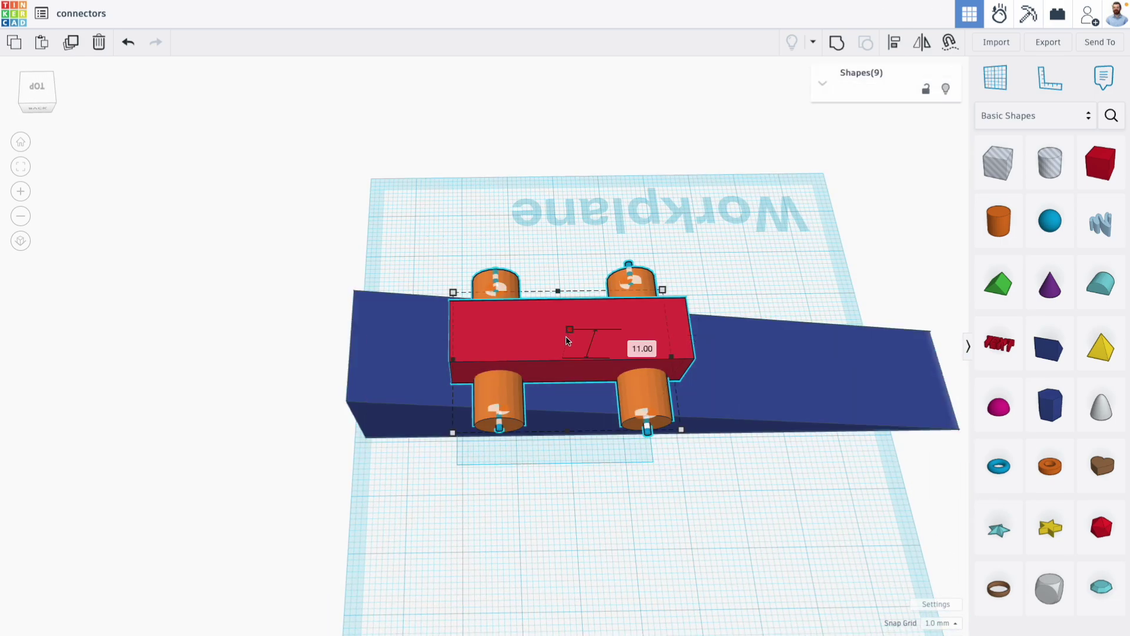
scroll(569, 333, down, 5)
right_drag(569, 333, 588, 268)
drag(600, 348, 468, 283)
Open the ramp scene in Sim Lab and simulate the car rolling down the wedge
scroll(452, 306, up, 5)
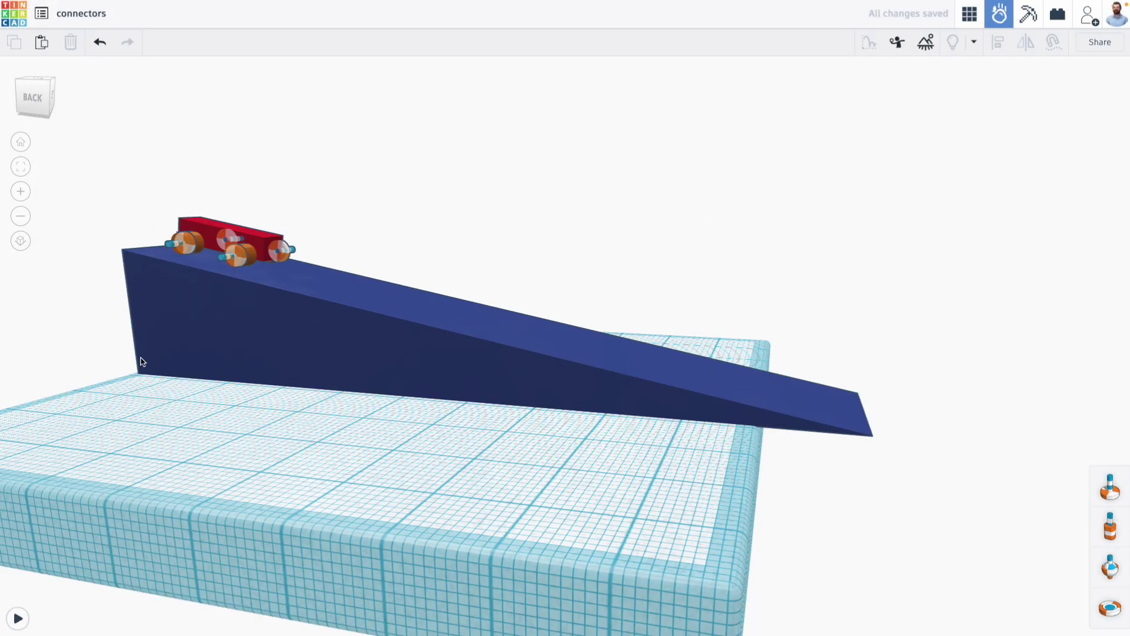
right_drag(142, 434, 14, 600)
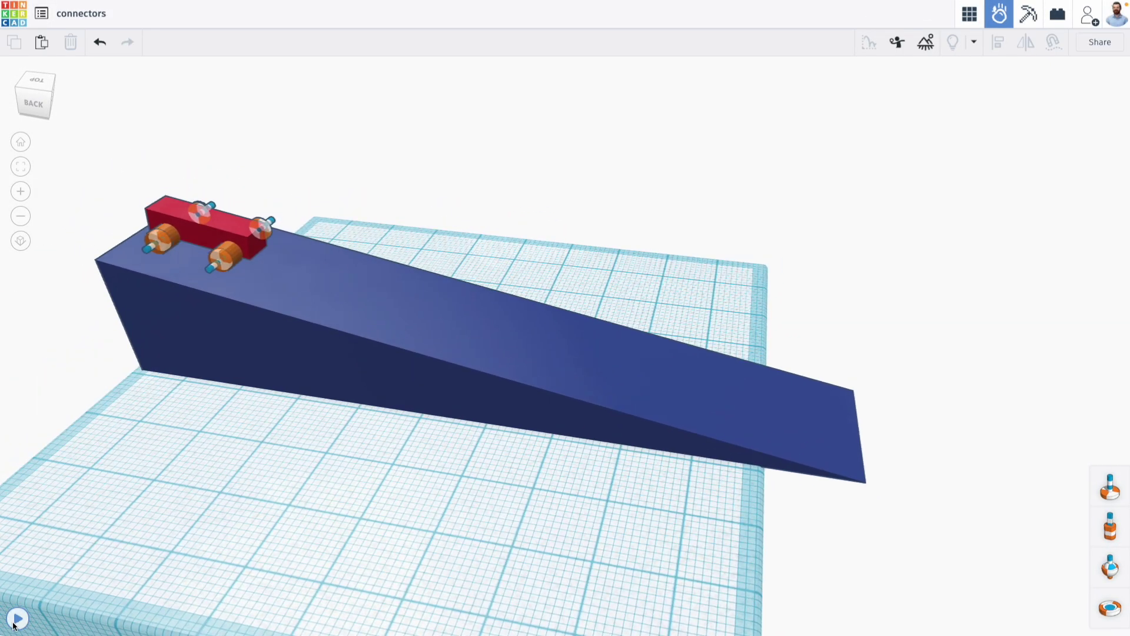
click(14, 624)
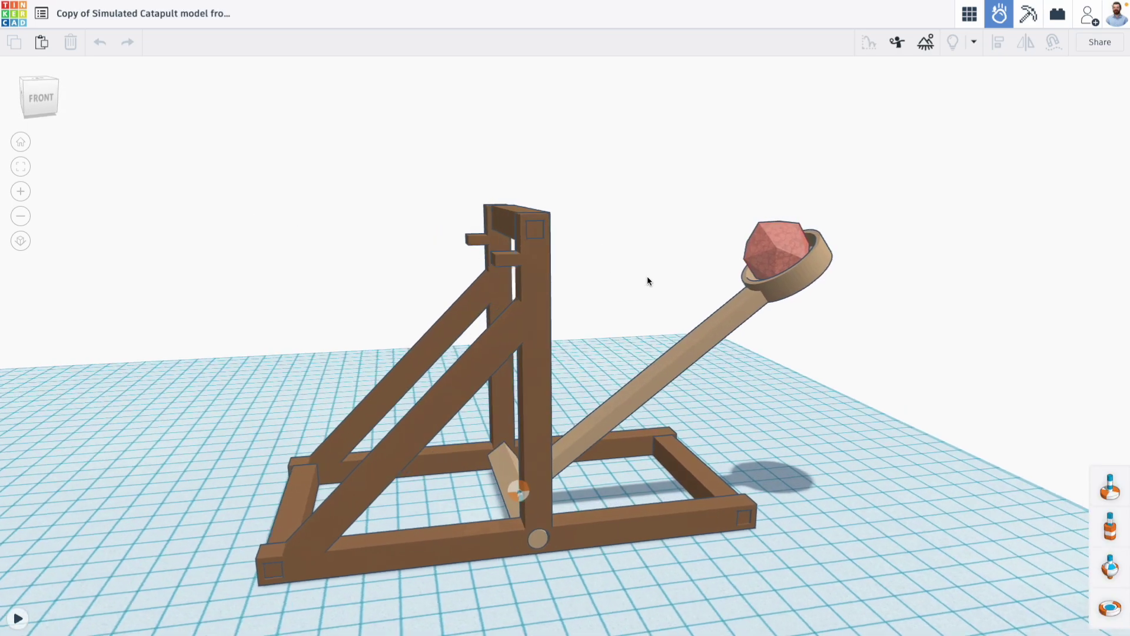
Examine the catapult from several sides and inspect the motor torque and speed settings of the axle connector at the throwing arm's base
right_drag(646, 277, 676, 283)
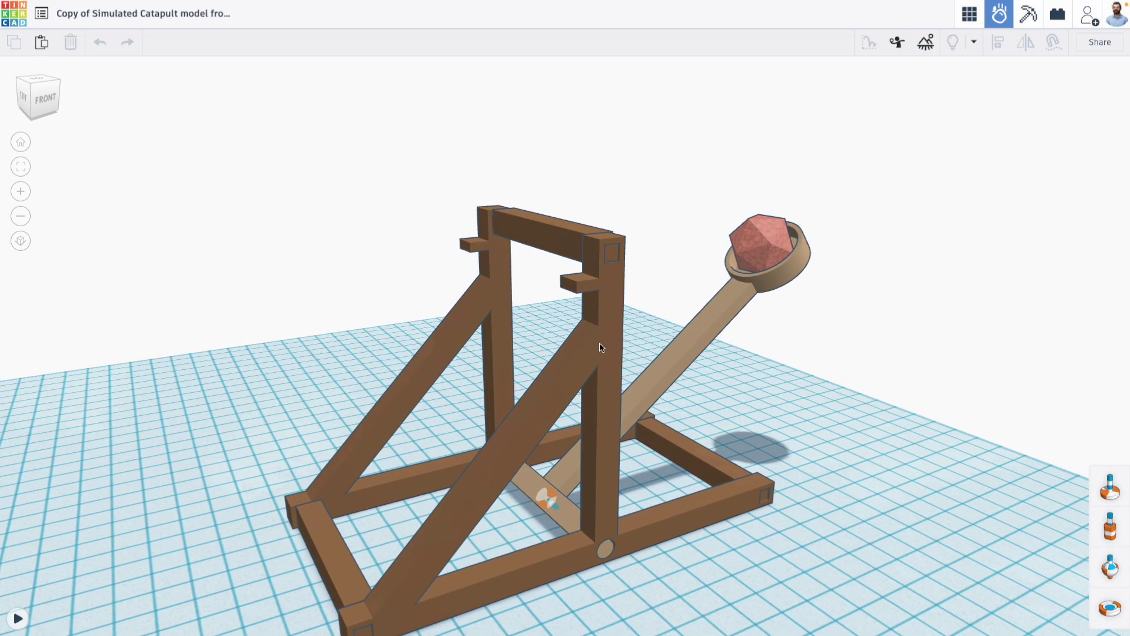
scroll(565, 321, up, 2)
right_drag(565, 321, 494, 355)
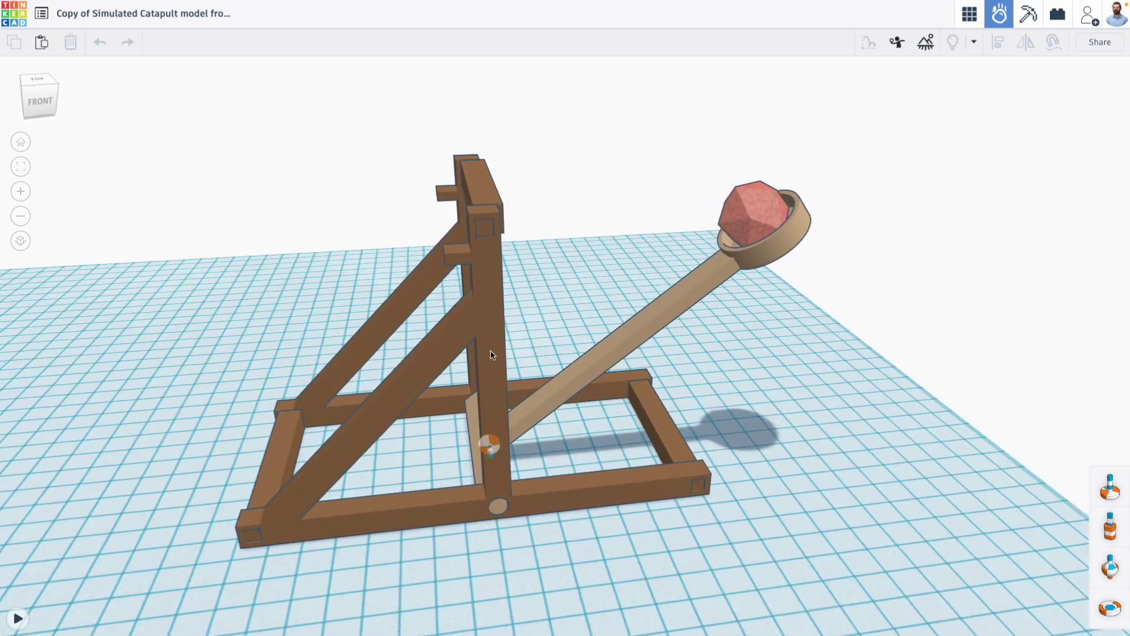
right_drag(505, 442, 414, 439)
scroll(644, 460, up, 2)
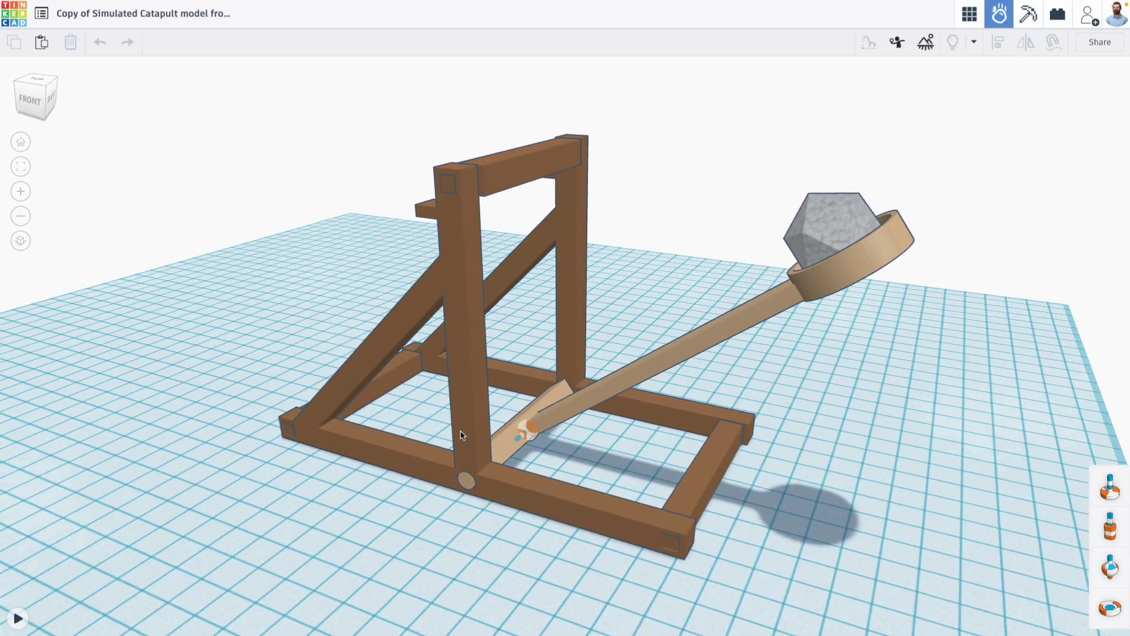
click(524, 430)
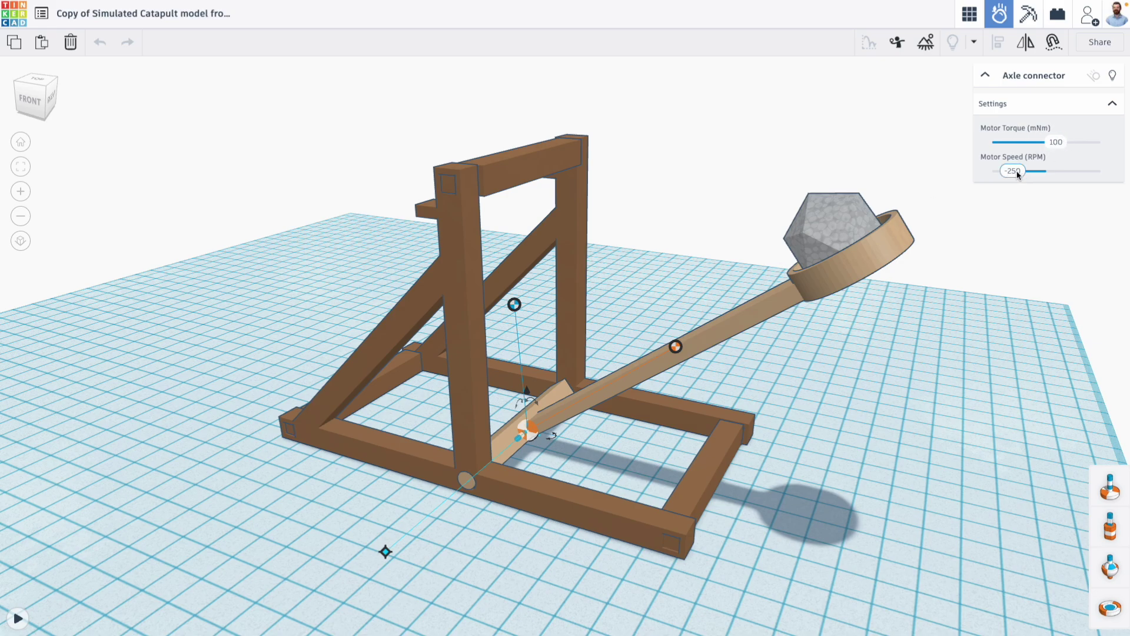
right_drag(878, 360, 581, 407)
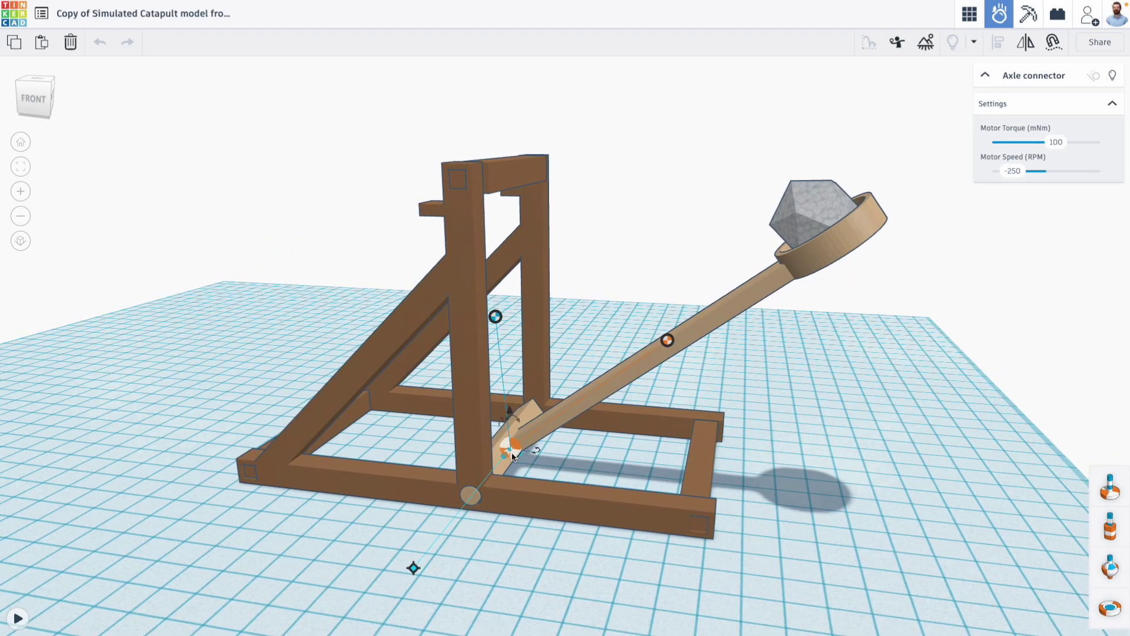
right_drag(519, 451, 542, 496)
right_drag(574, 413, 523, 469)
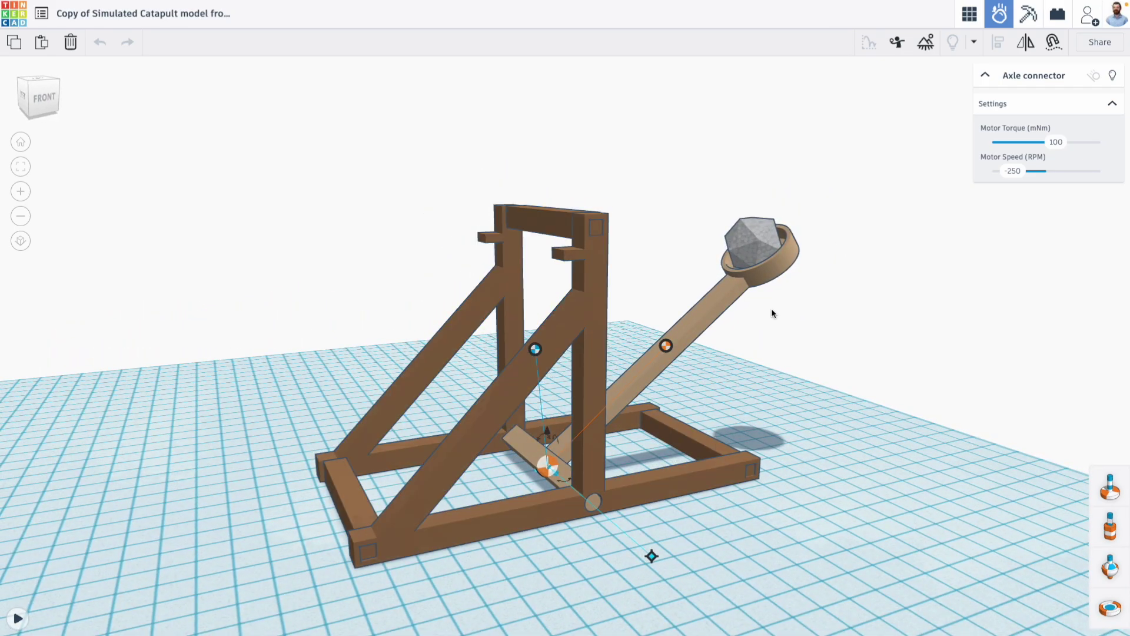
right_drag(683, 353, 511, 366)
right_drag(172, 419, 224, 544)
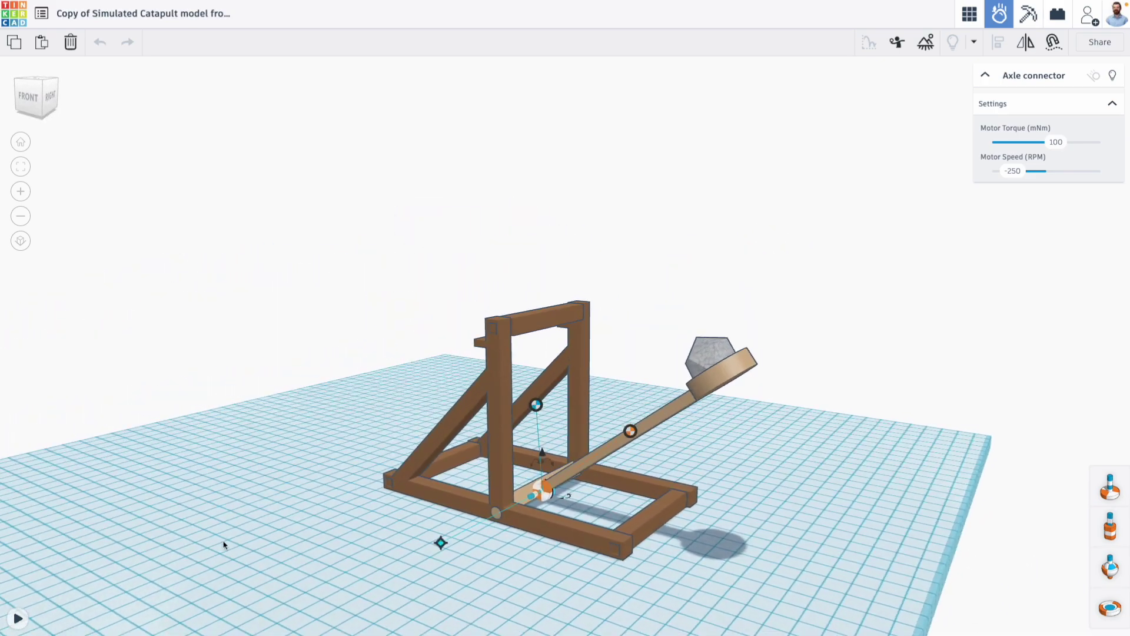
Simulate the catapult launch, rewind the playback to near its start, and reset the simulation
click(17, 619)
right_drag(265, 485, 448, 491)
drag(134, 620, 45, 625)
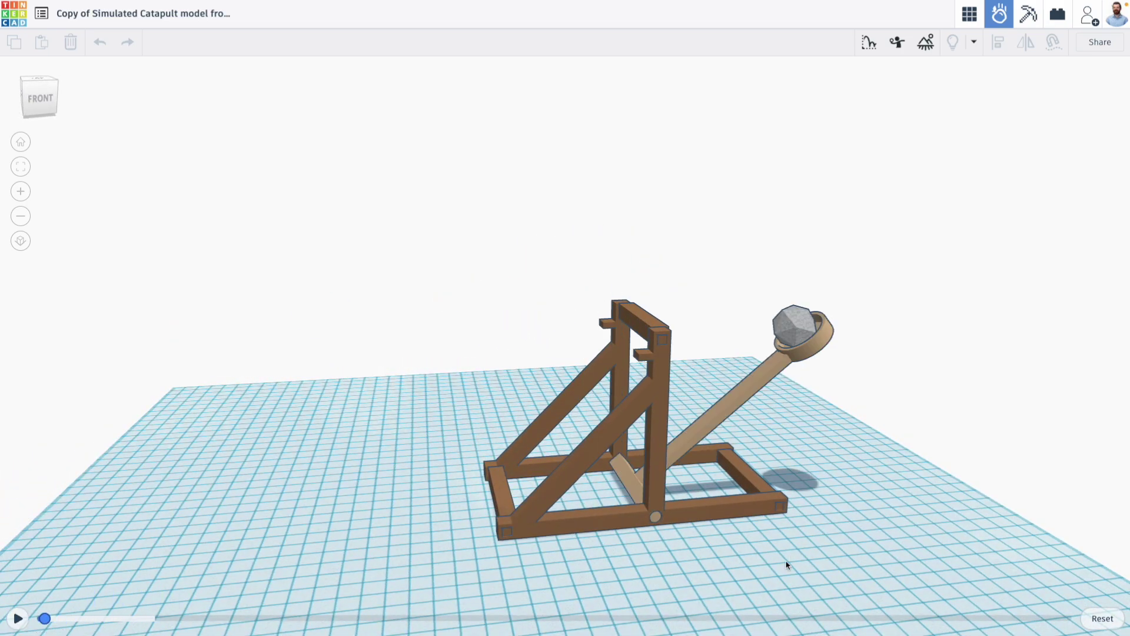
click(1087, 627)
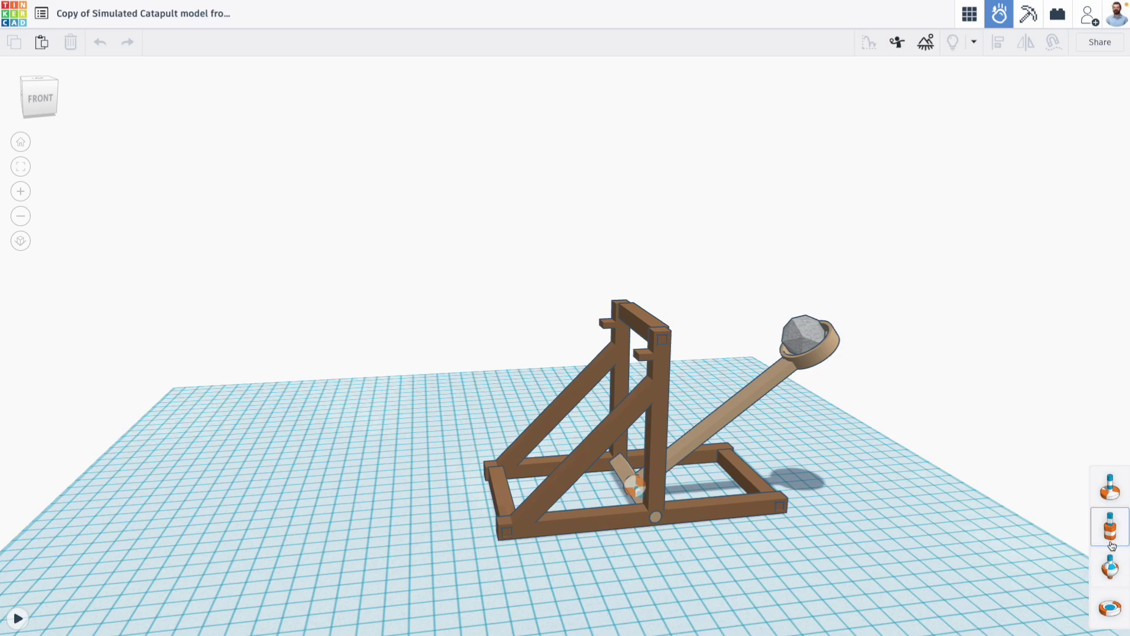
right_drag(938, 493, 664, 454)
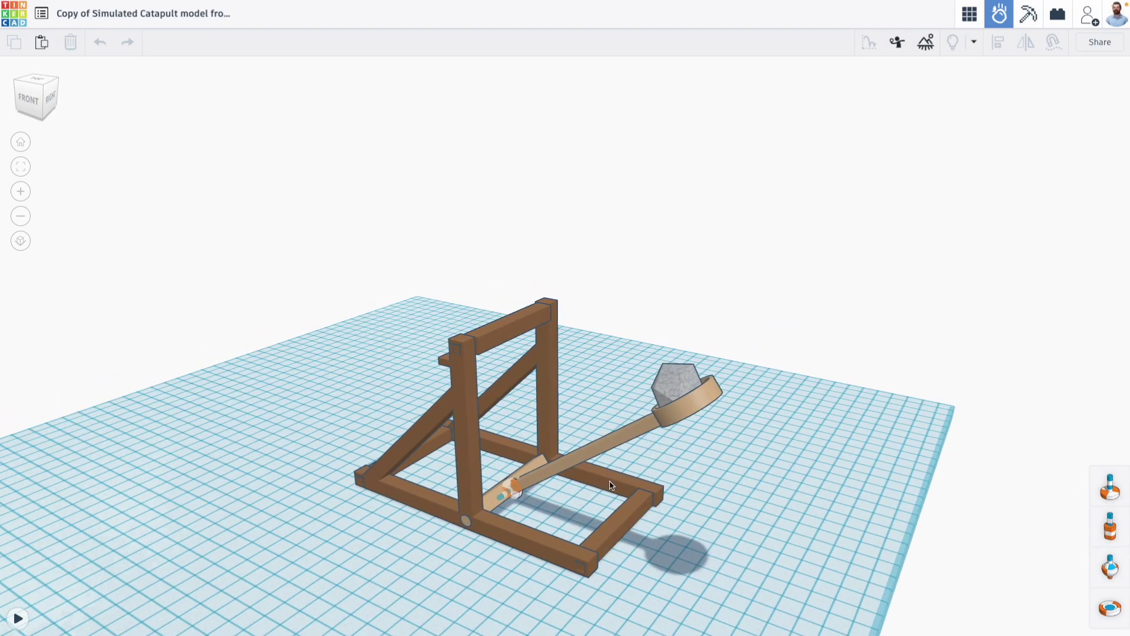
right_drag(611, 485, 628, 460)
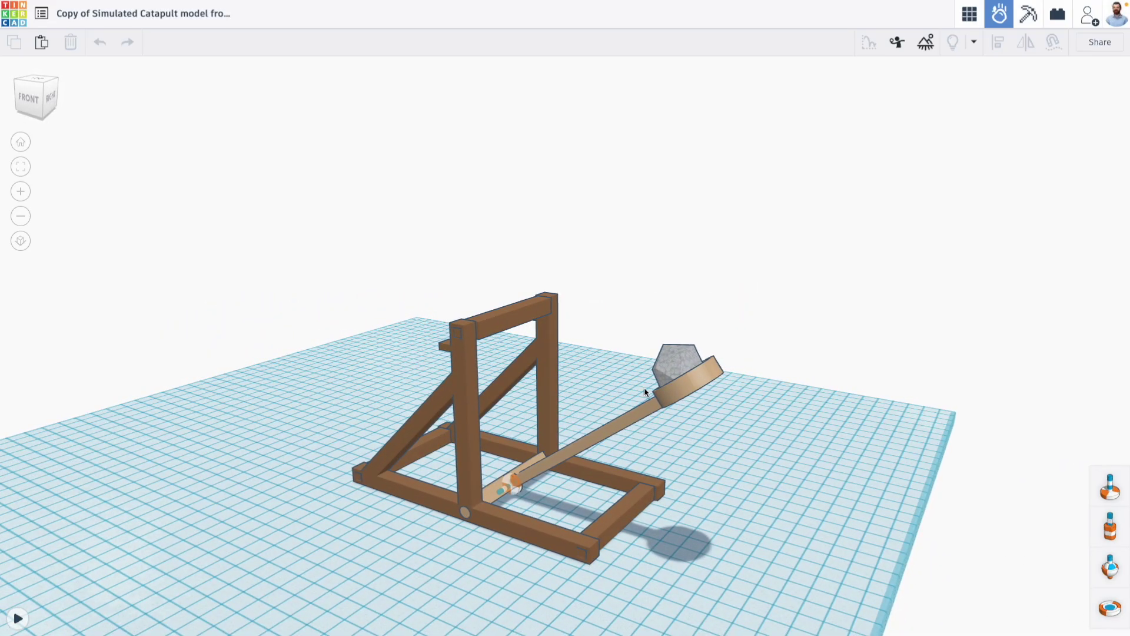